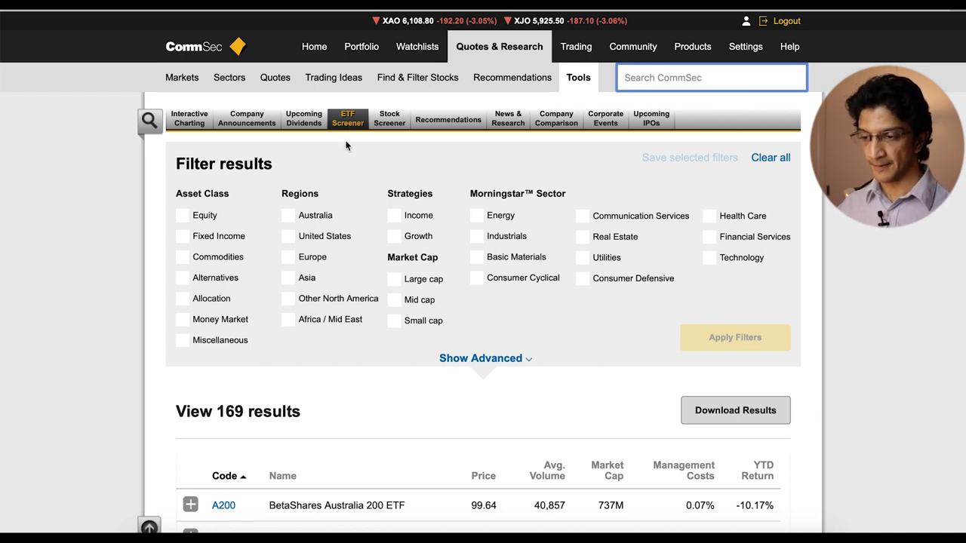
Sort the ETF screener results by management costs, lowest first, and look over the cheapest funds
scroll(345, 169, down, 2)
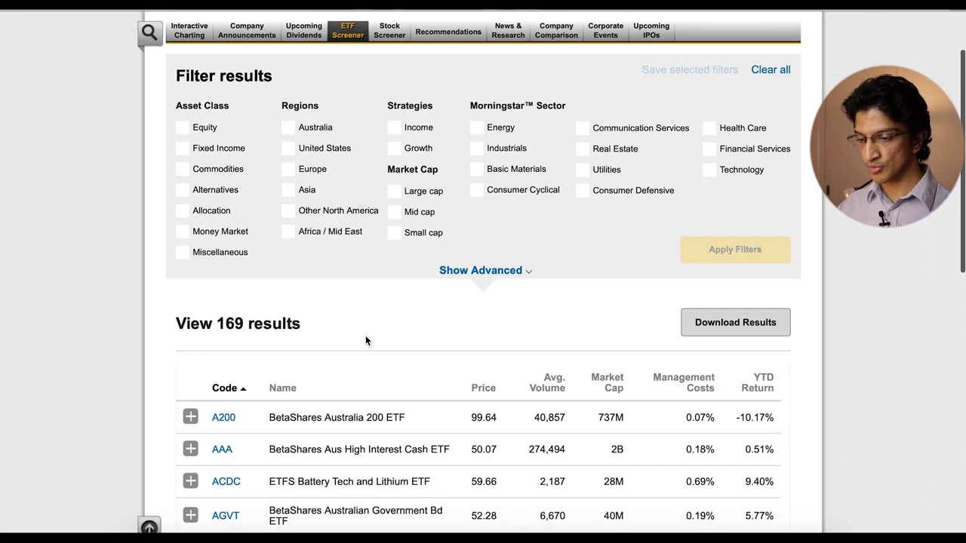
scroll(365, 341, down, 3)
scroll(399, 322, up, 2)
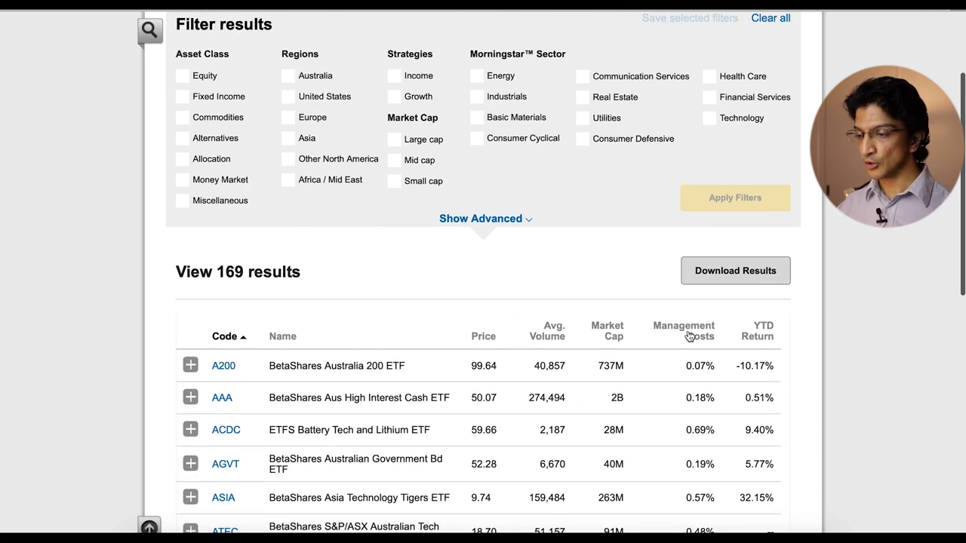
scroll(699, 335, up, 2)
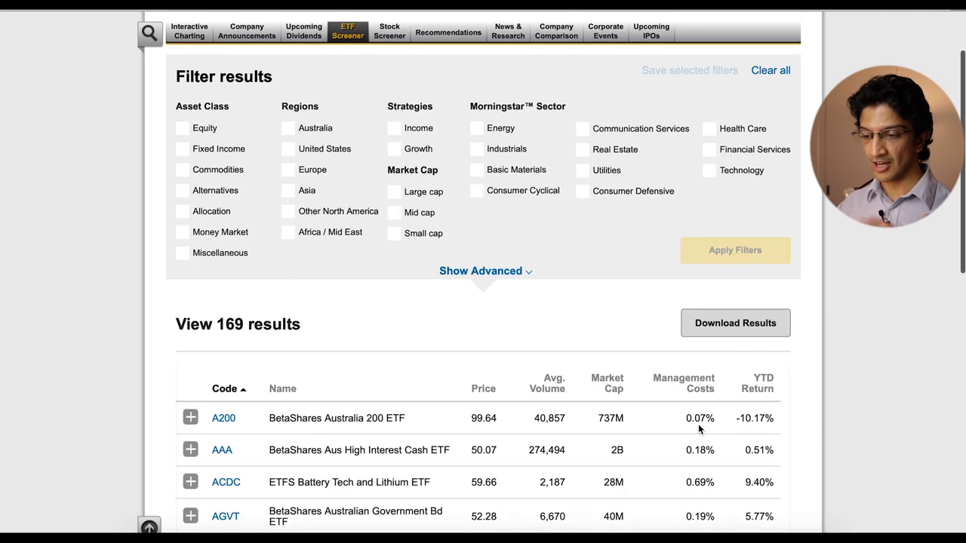
click(696, 389)
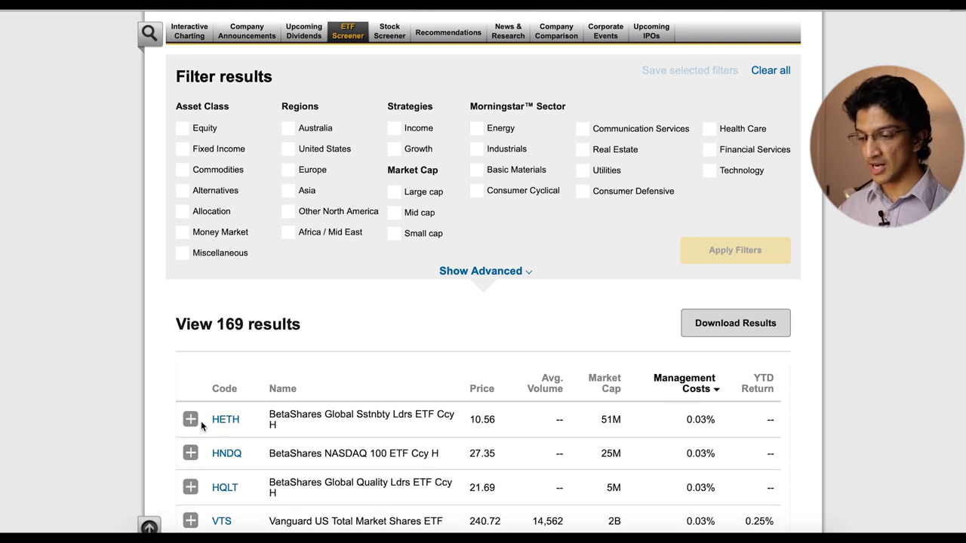
scroll(201, 422, down, 2)
scroll(201, 424, down, 1)
scroll(200, 422, up, 2)
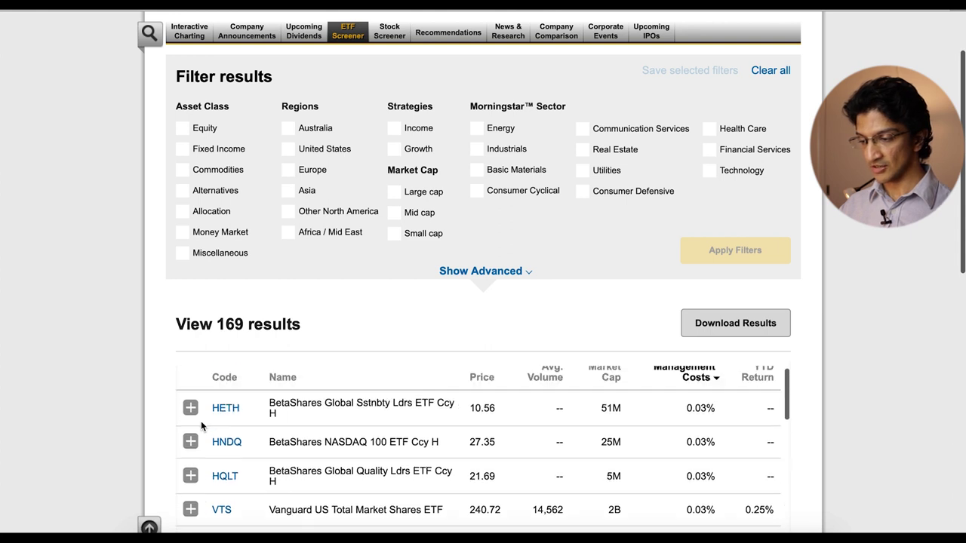
mouse_move(312, 398)
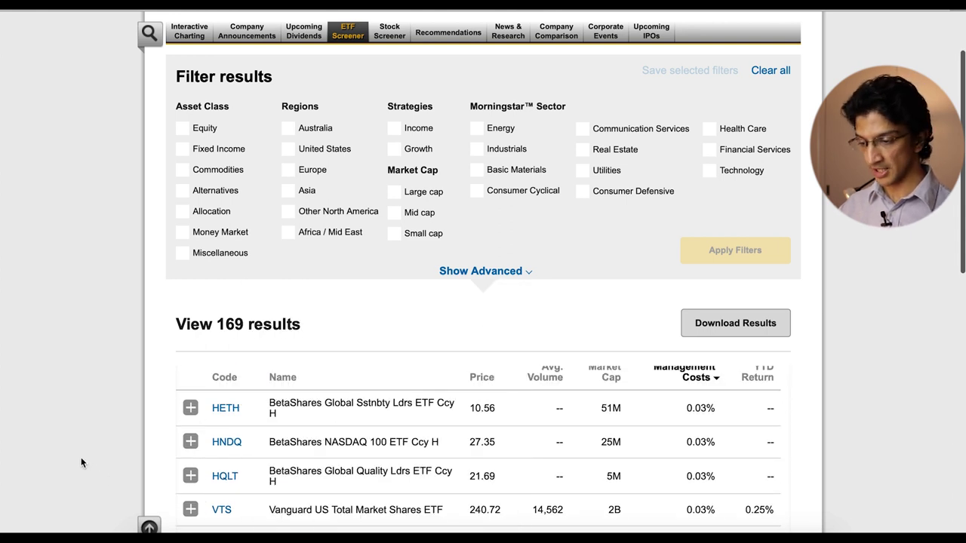
Filter the ETF results to the Asia region
scroll(81, 457, up, 1)
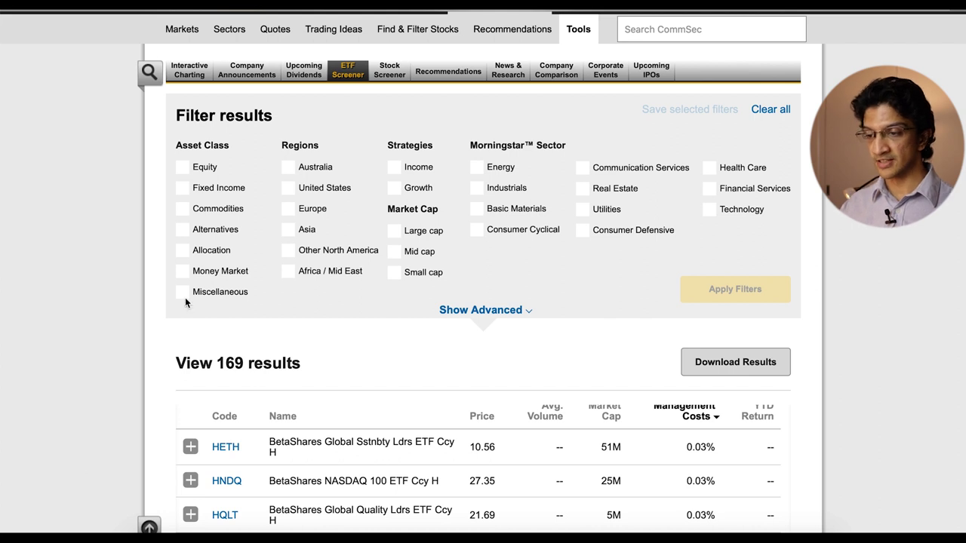
click(290, 230)
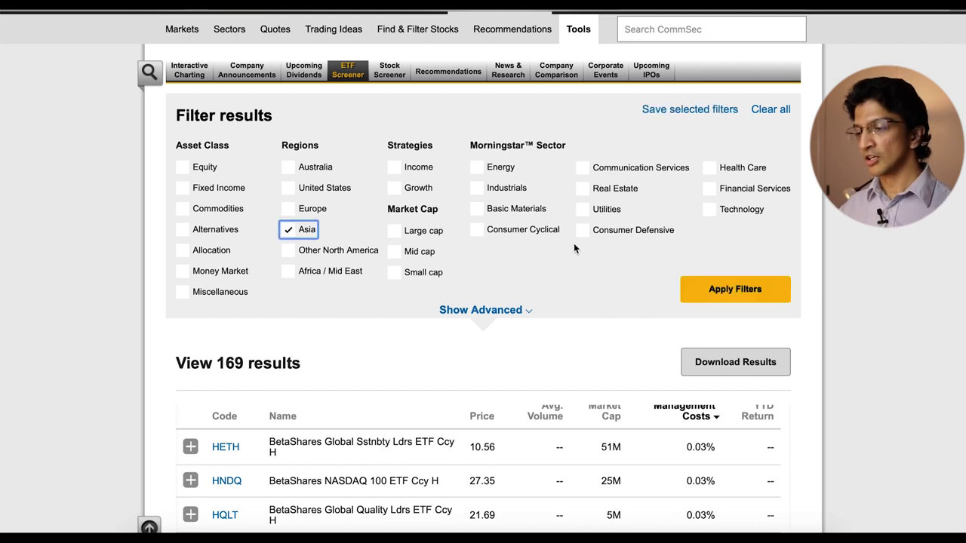
click(726, 289)
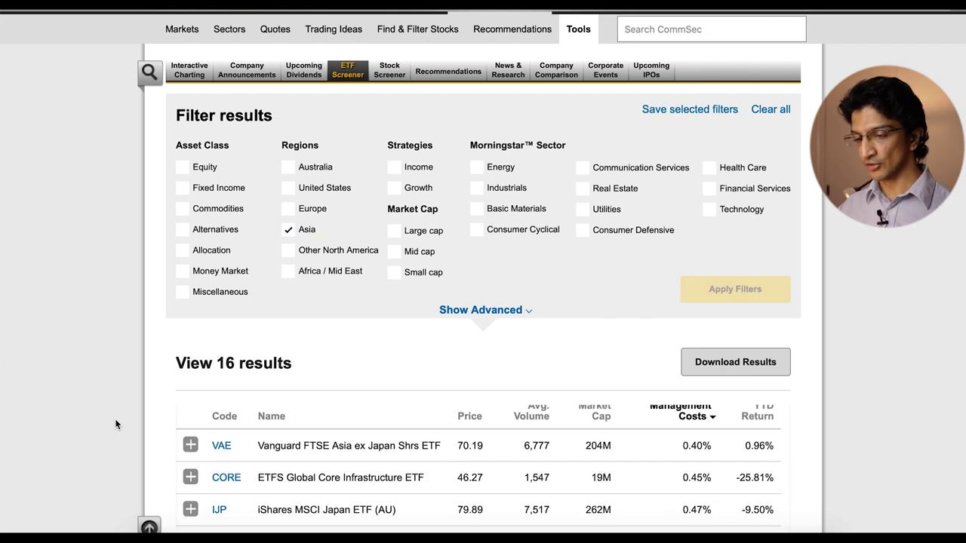
Sort the Asian ETFs by market cap, largest first, and re-sort them by management costs
scroll(156, 328, down, 3)
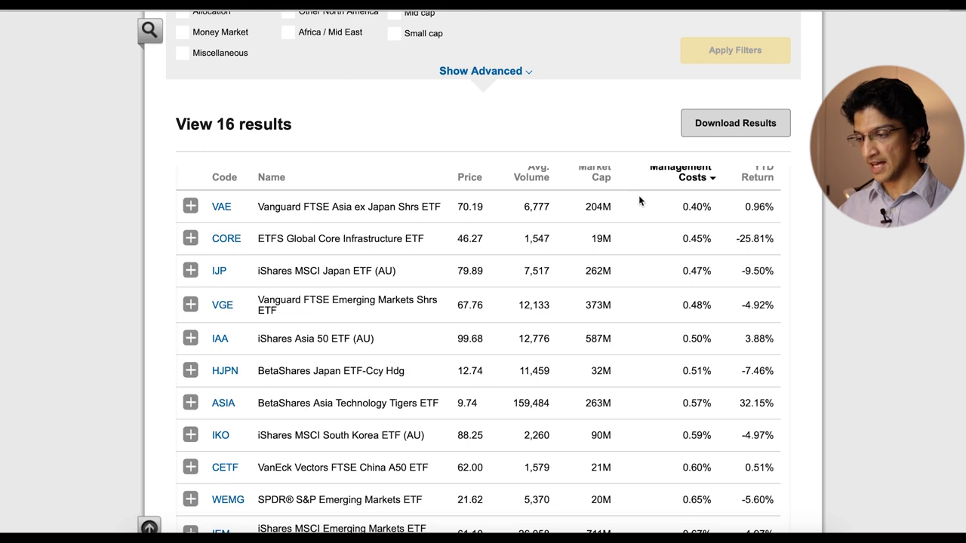
scroll(590, 227, up, 1)
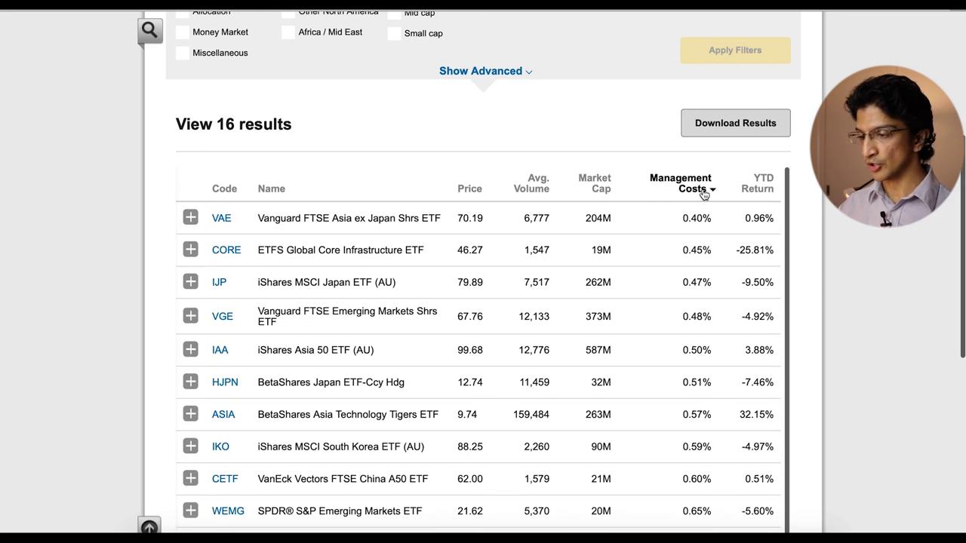
click(603, 187)
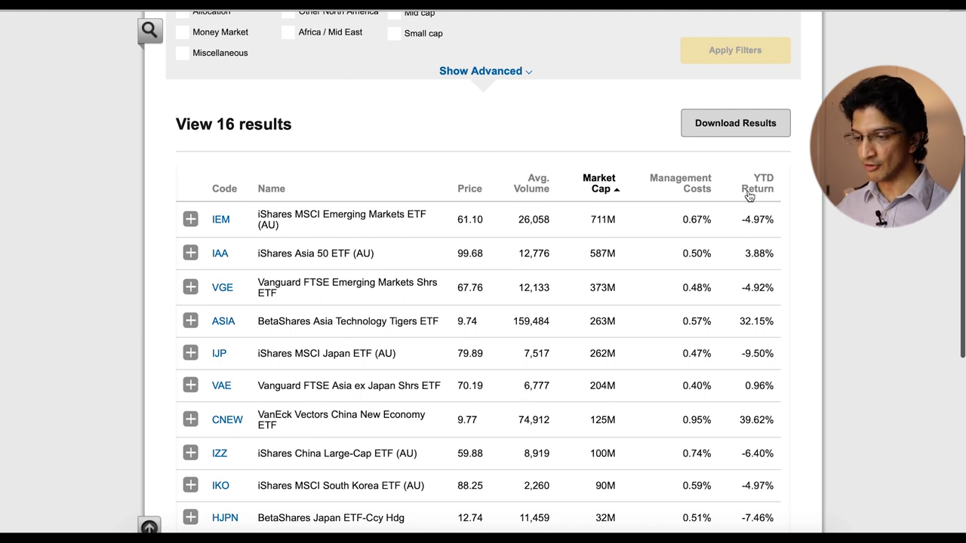
click(693, 184)
click(702, 178)
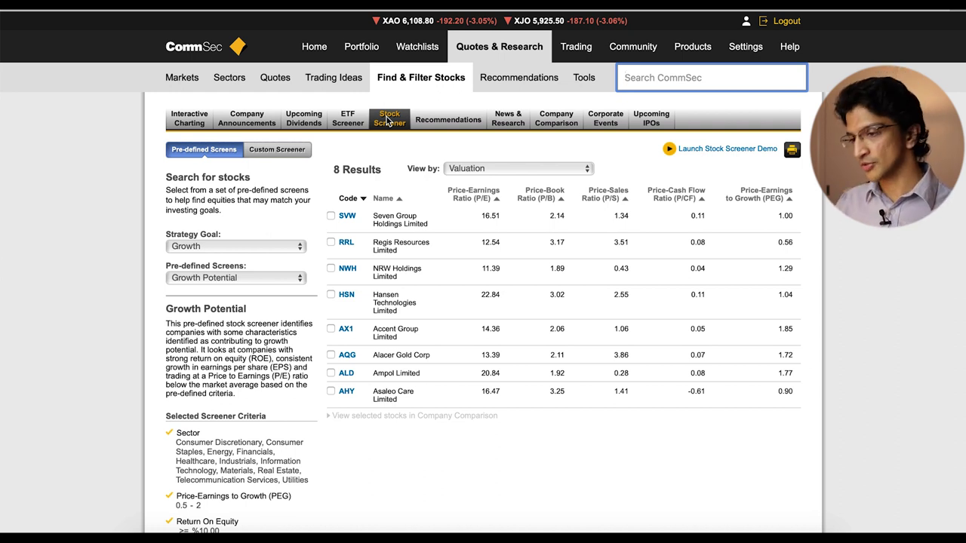
Set the stock screener's strategy goal to Yield and review the Blue Chip Income Stocks criteria and matching stocks
scroll(166, 256, down, 2)
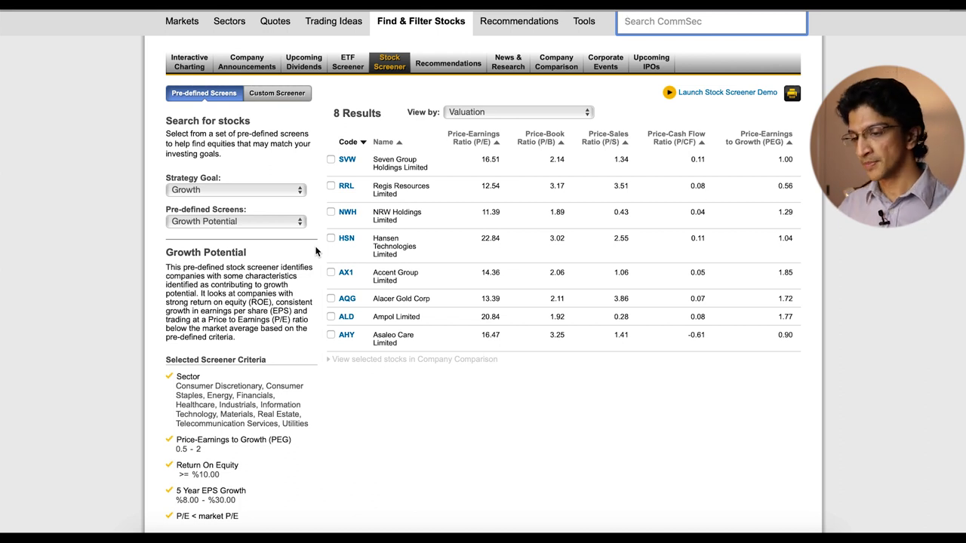
click(236, 191)
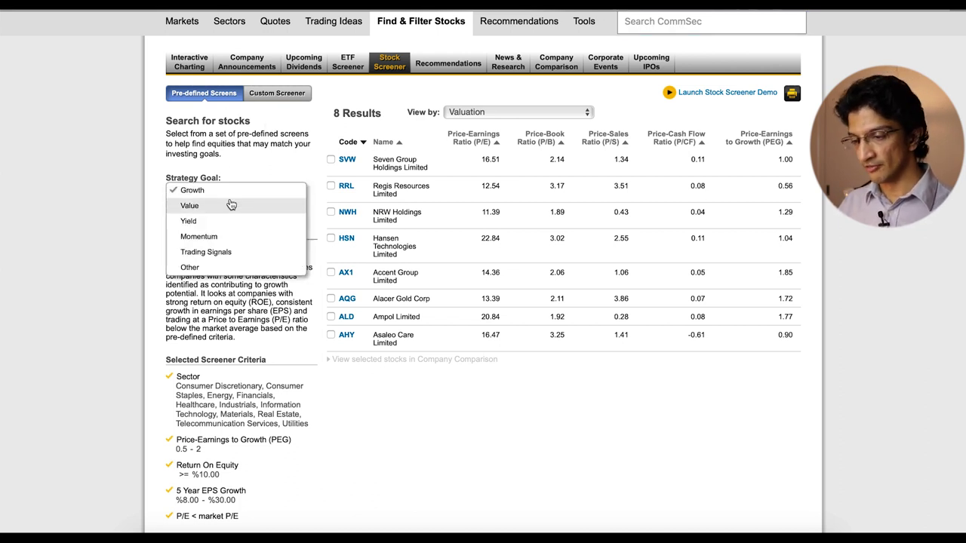
click(216, 224)
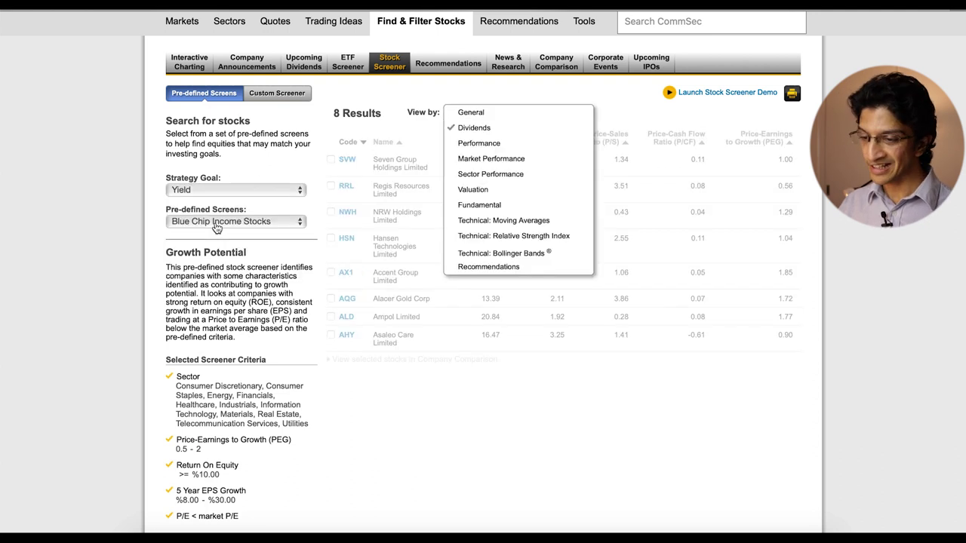
click(219, 150)
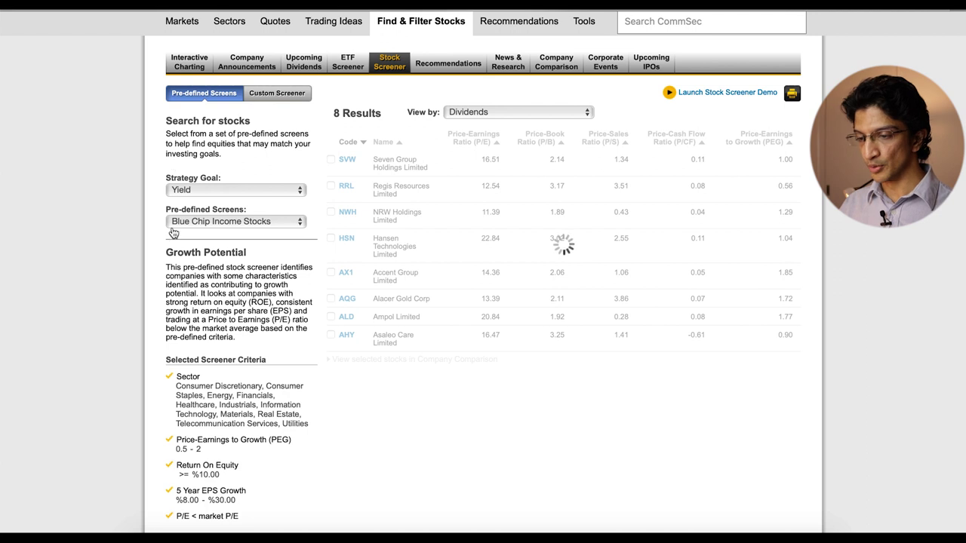
scroll(172, 249, down, 1)
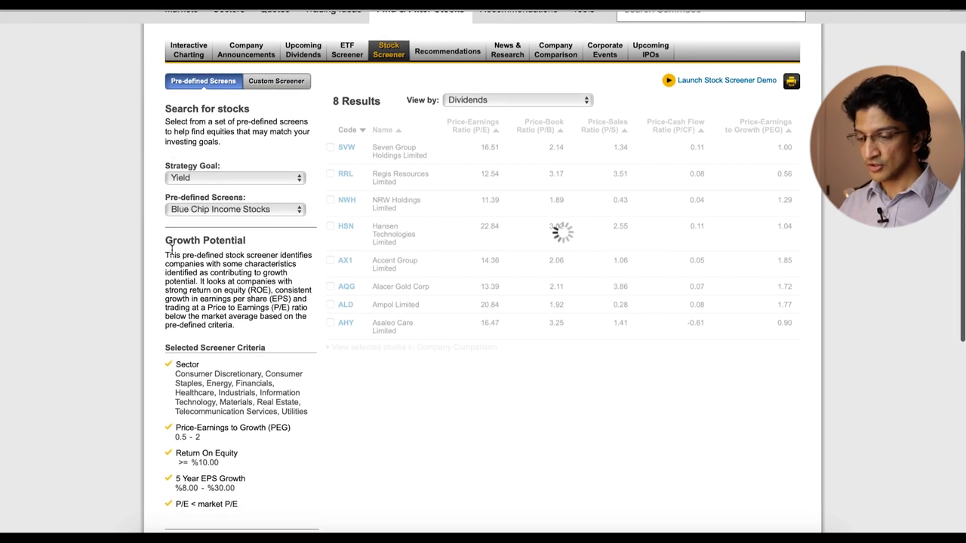
scroll(172, 251, down, 3)
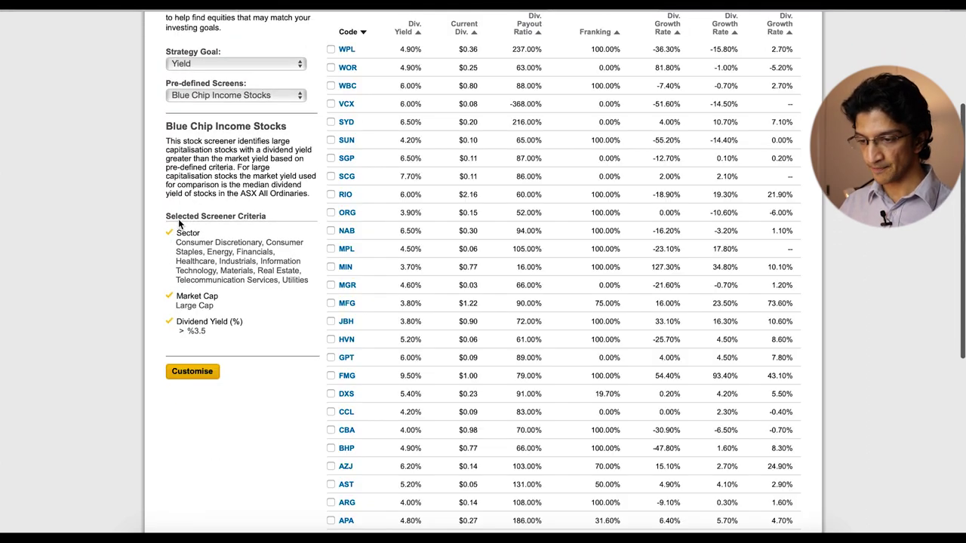
scroll(187, 241, up, 2)
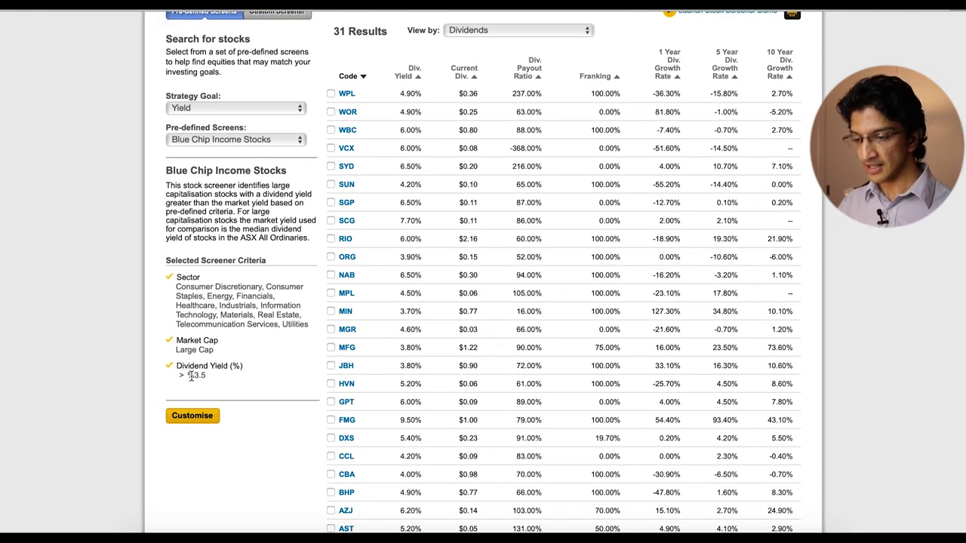
scroll(125, 354, up, 1)
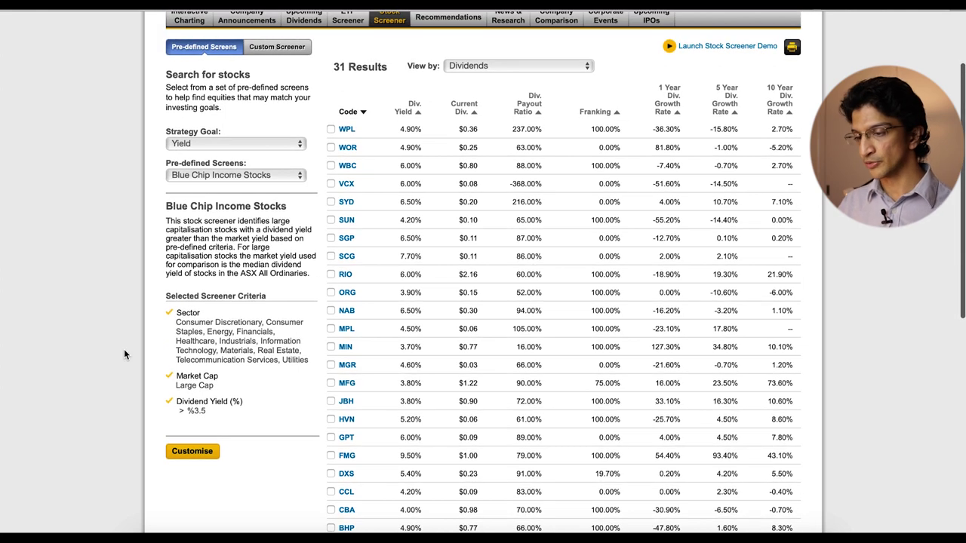
scroll(590, 198, up, 1)
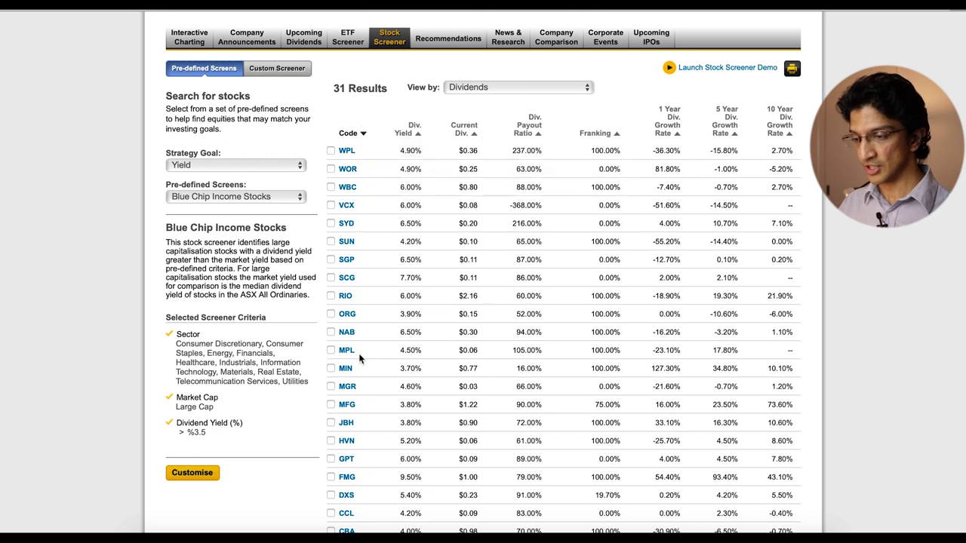
Switch to a custom stock screen and add the Price-Book Ratio (P/B) valuation criterion
scroll(367, 445, up, 3)
click(259, 149)
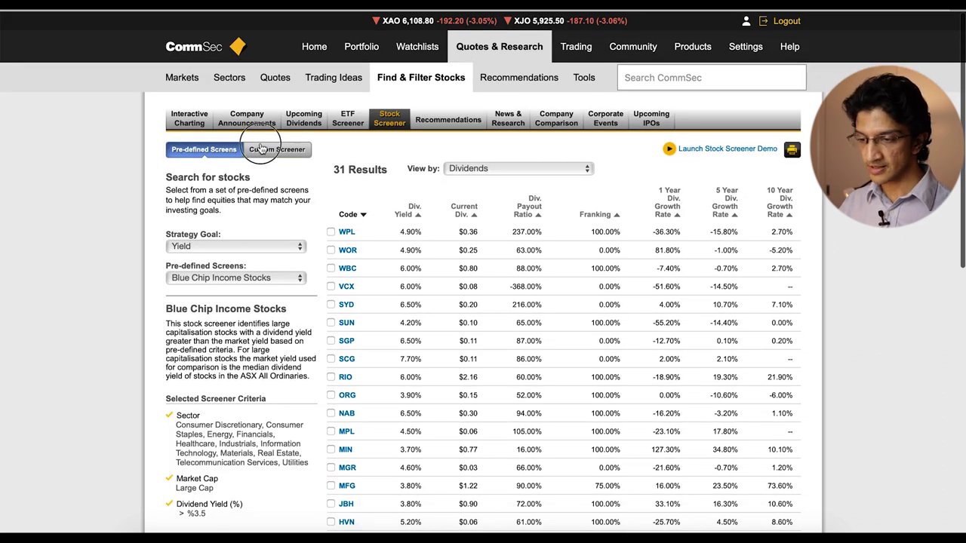
scroll(133, 324, down, 1)
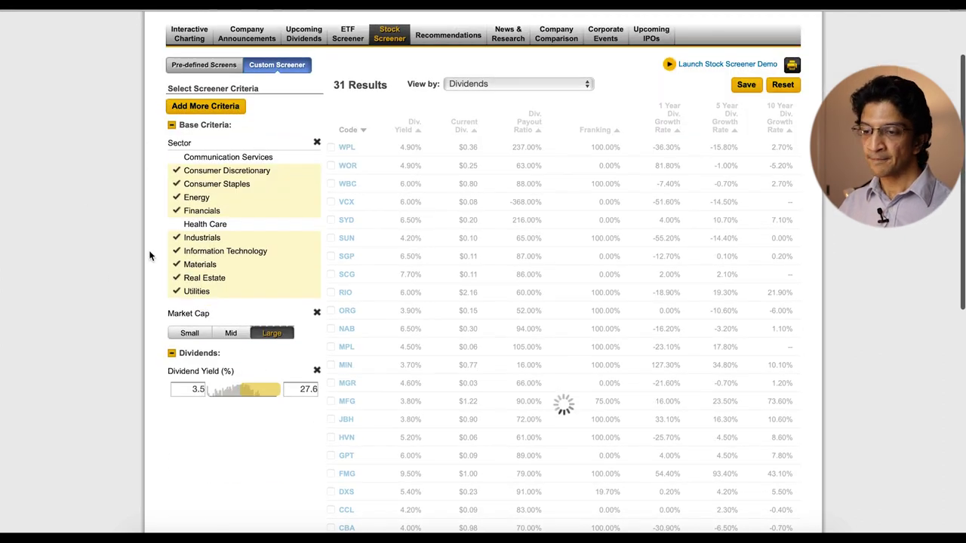
click(202, 110)
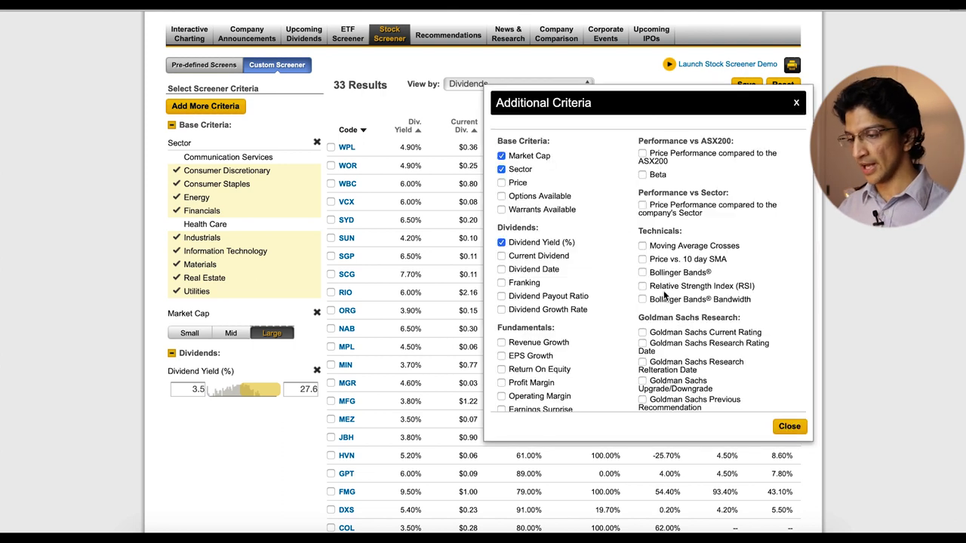
scroll(568, 291, down, 1)
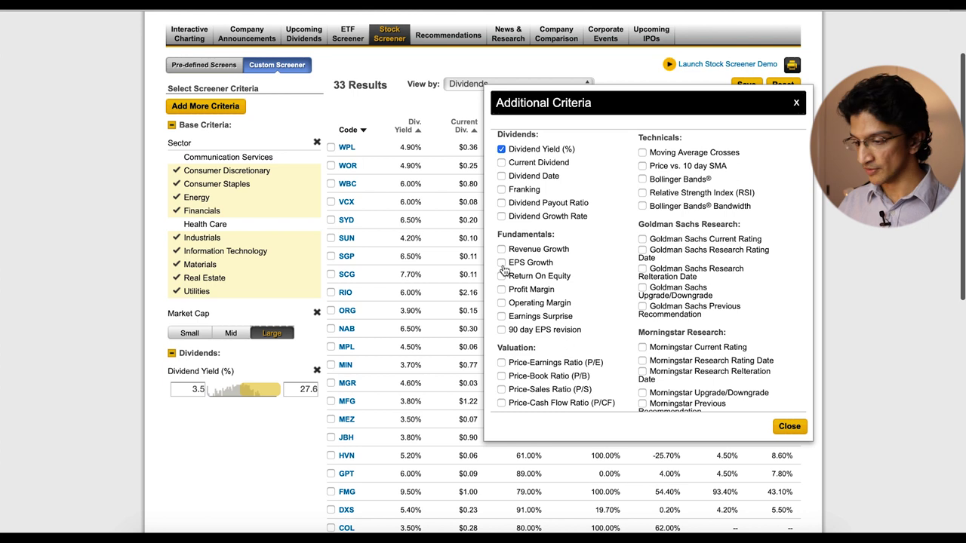
scroll(502, 279, down, 1)
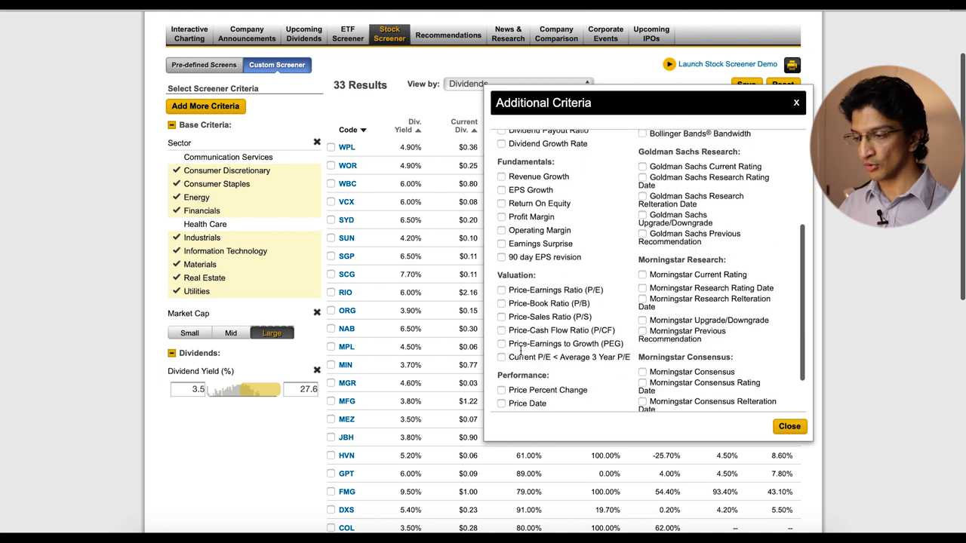
click(501, 304)
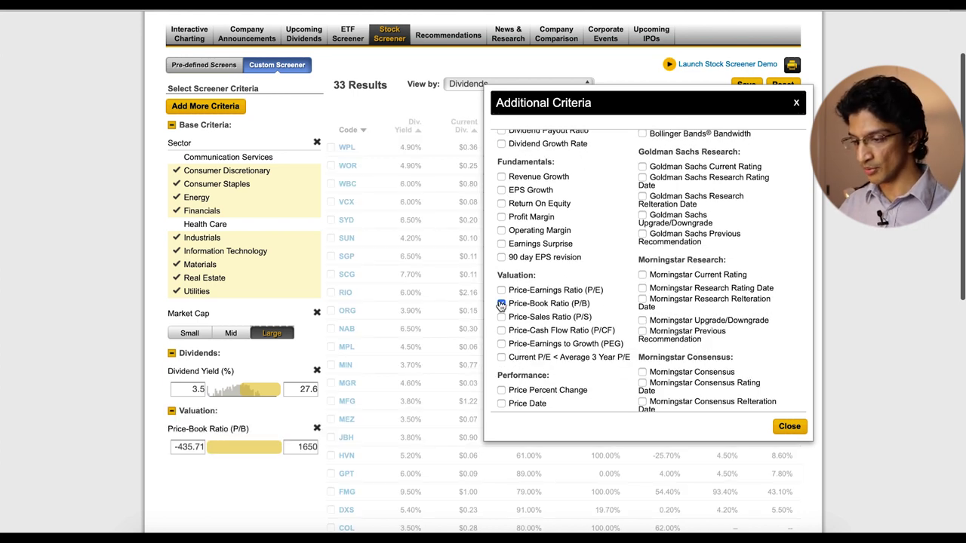
click(786, 427)
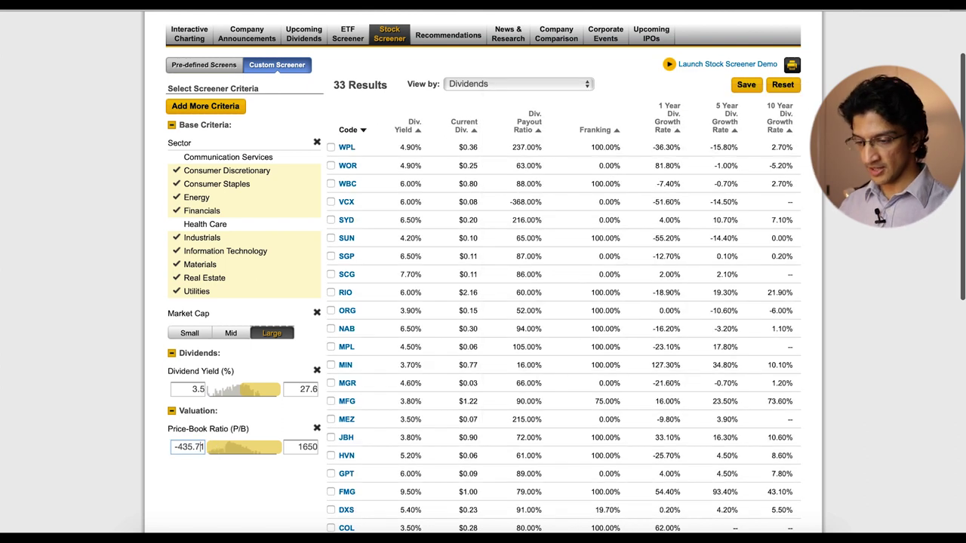
Set the Price-Book Ratio range of the custom screen from 0.5 to 1.5
click(203, 447)
text(0.5)
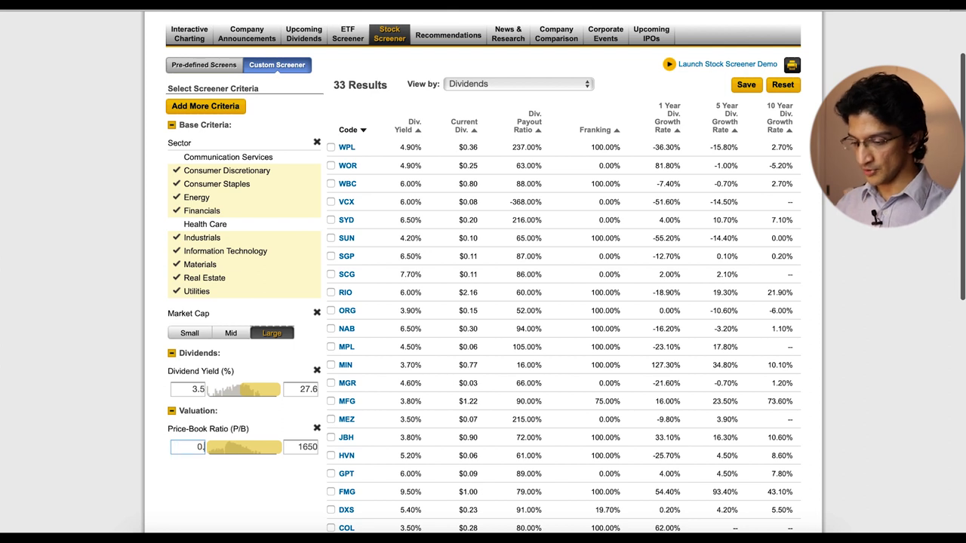
click(296, 448)
text(1.5)
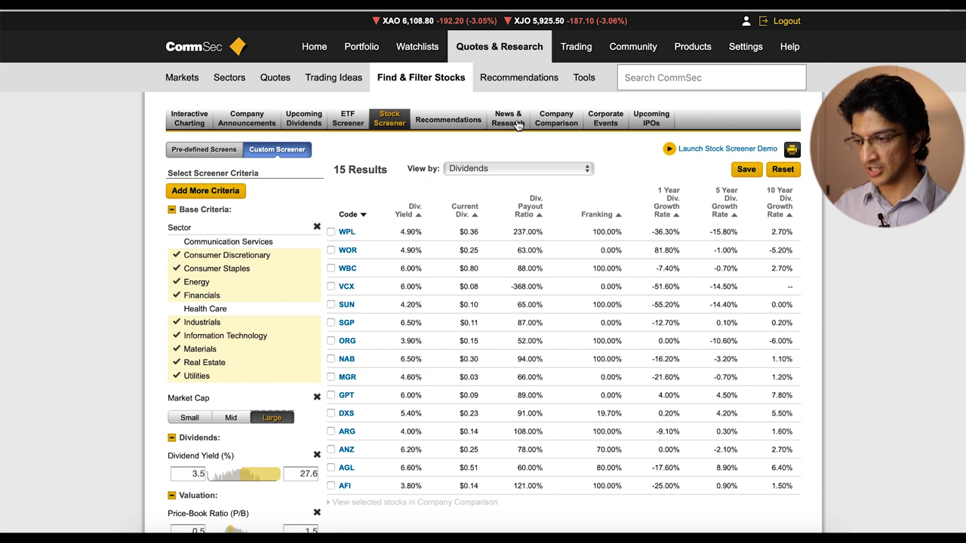
Open the News & Research tool and filter the Morningstar News to BHP Group Ltd
click(518, 121)
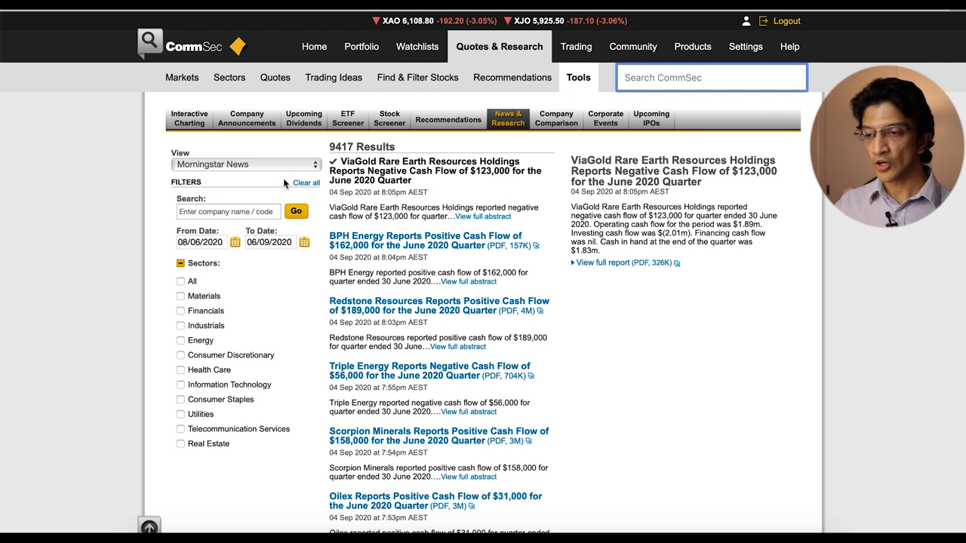
click(266, 168)
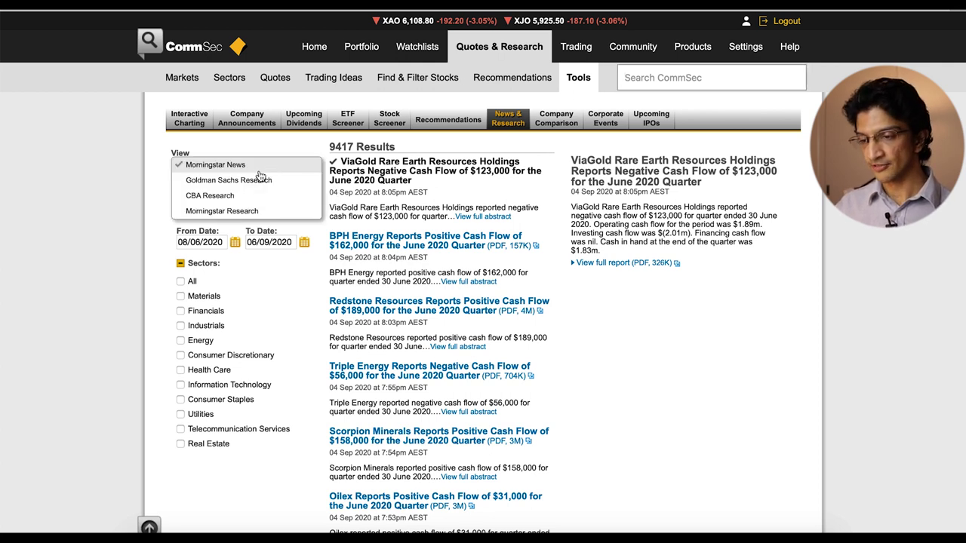
click(156, 193)
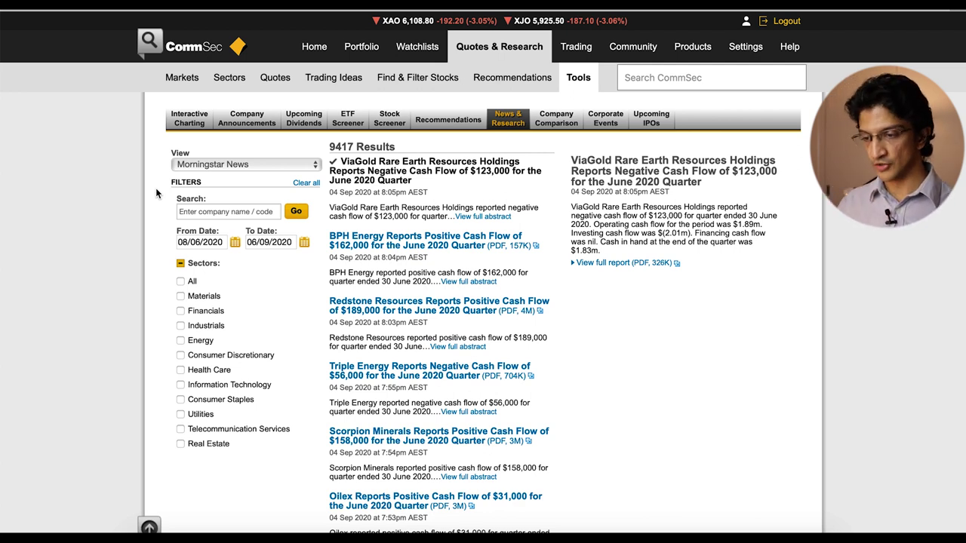
click(190, 211)
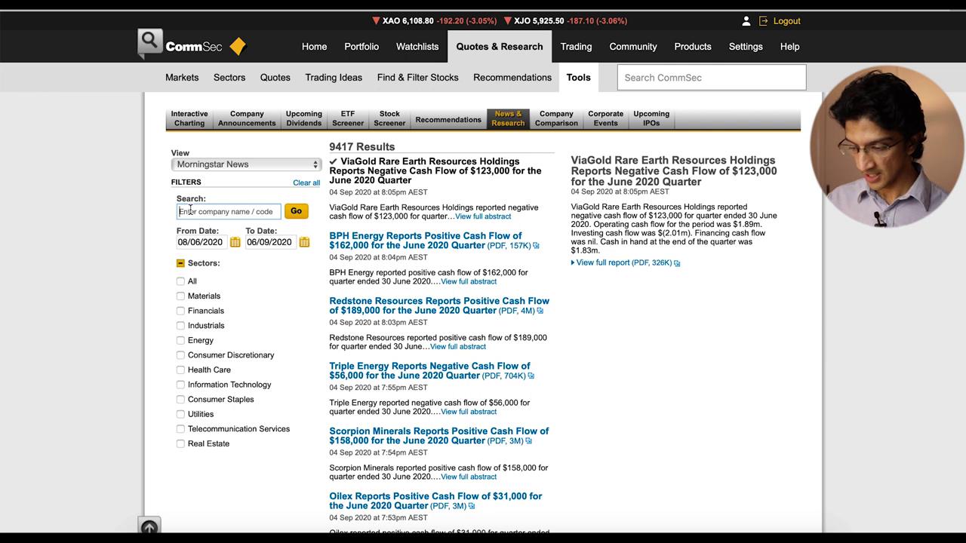
text(bhp)
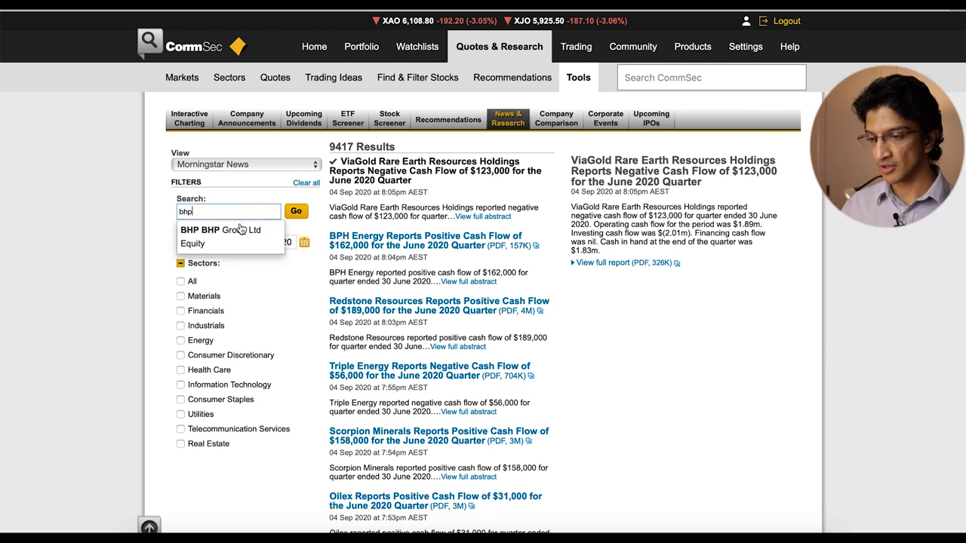
click(240, 230)
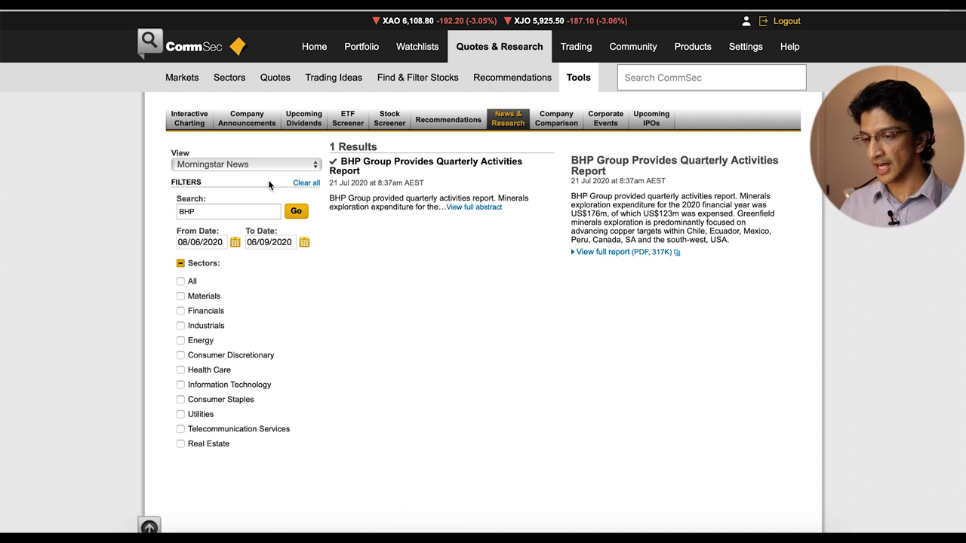
Switch the BHP results to Goldman Sachs Research and look through the listed reports
click(308, 167)
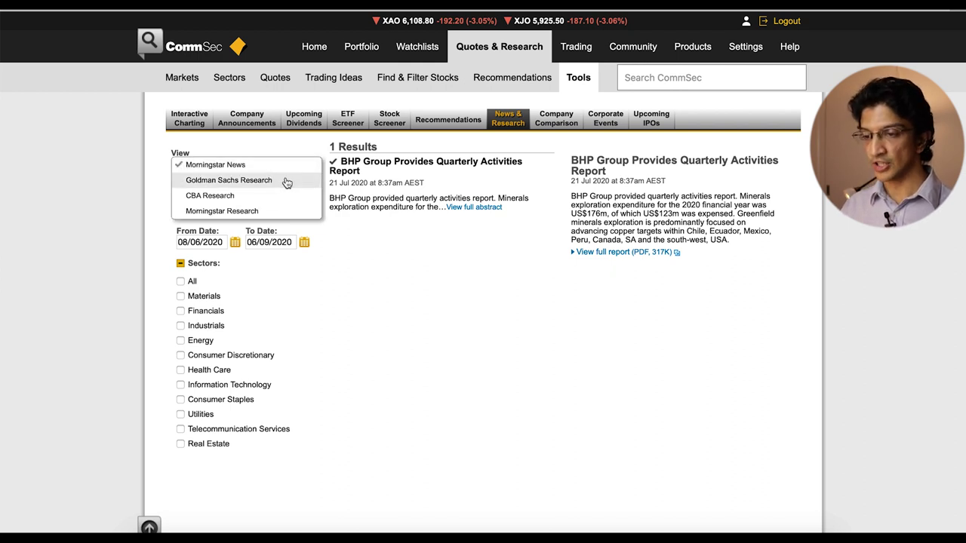
click(286, 180)
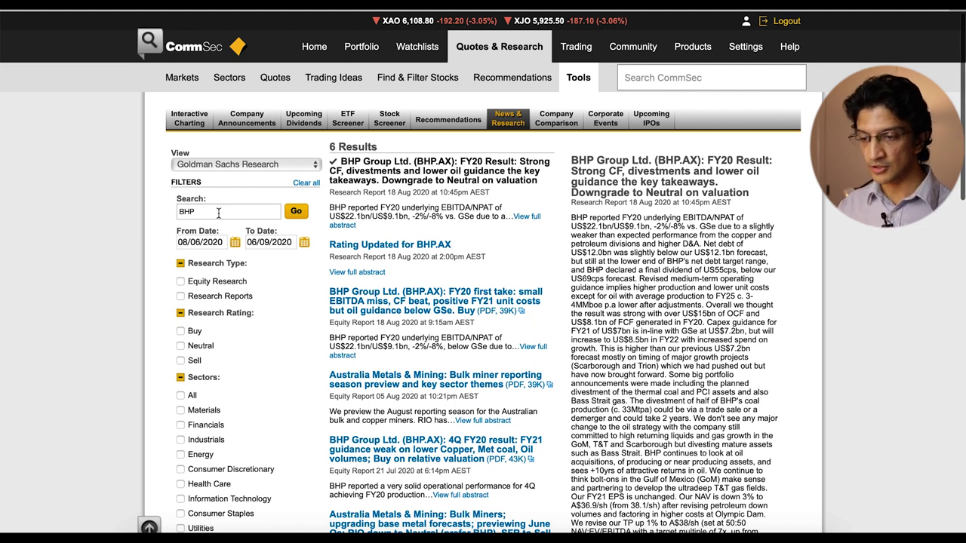
click(218, 212)
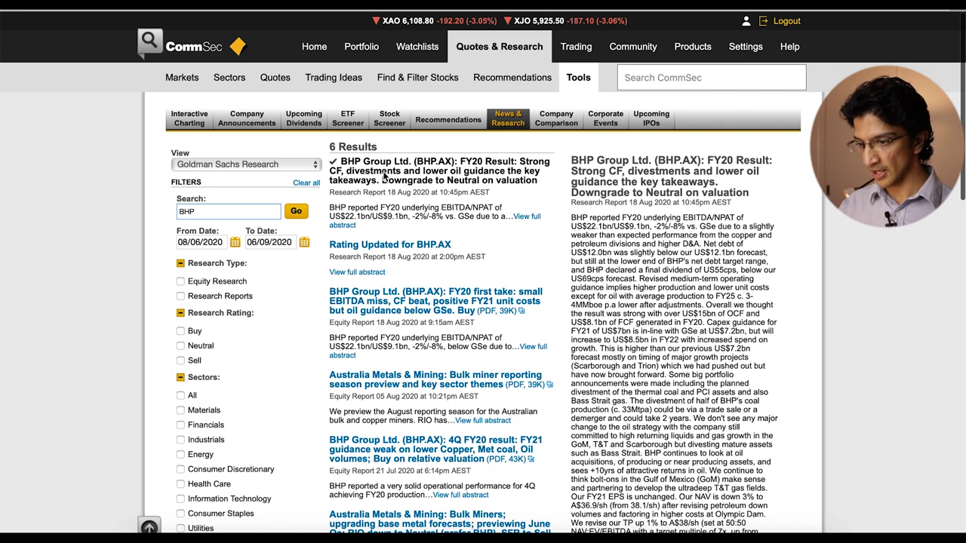
scroll(509, 263, down, 2)
scroll(509, 265, down, 5)
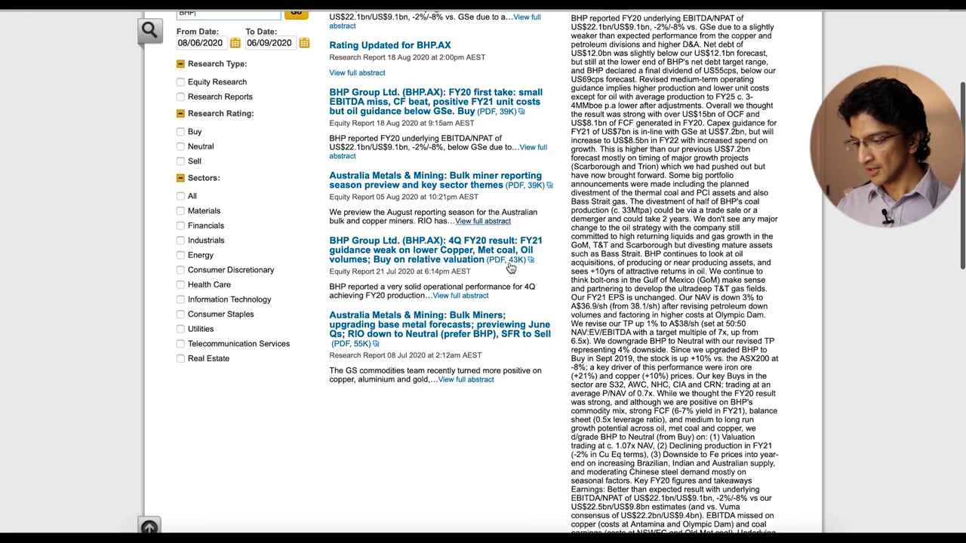
scroll(477, 134, up, 8)
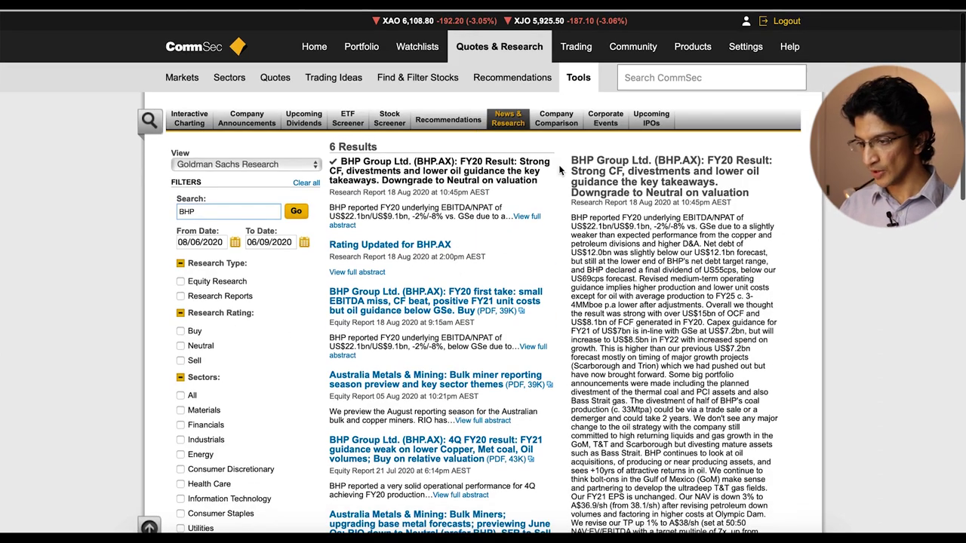
Open the full PDF report for the Goldman Sachs research on BHP's FY20 result
scroll(528, 219, down, 1)
scroll(529, 219, down, 15)
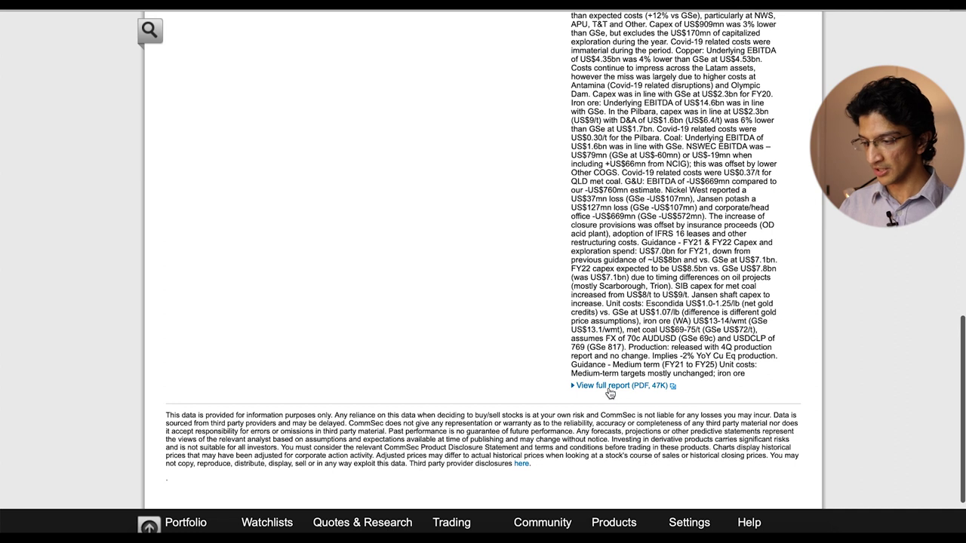
click(605, 386)
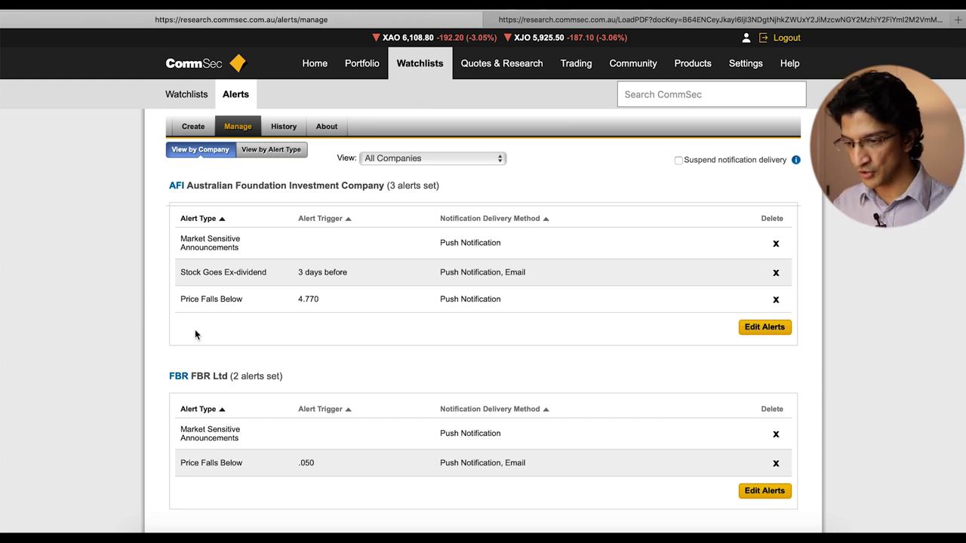
Review the existing alerts for each company, including their types, triggers and delivery methods
scroll(194, 332, down, 2)
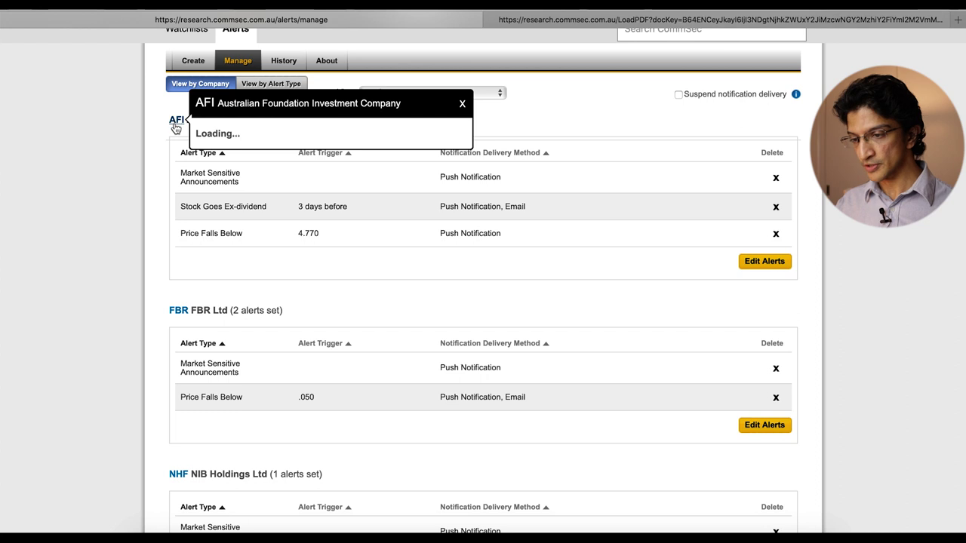
scroll(157, 196, down, 3)
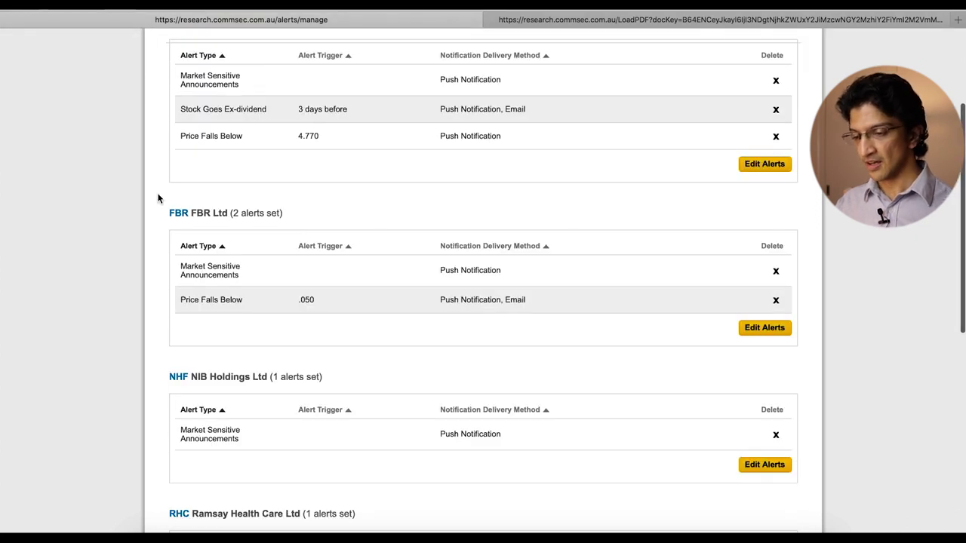
scroll(158, 198, down, 4)
scroll(158, 199, down, 5)
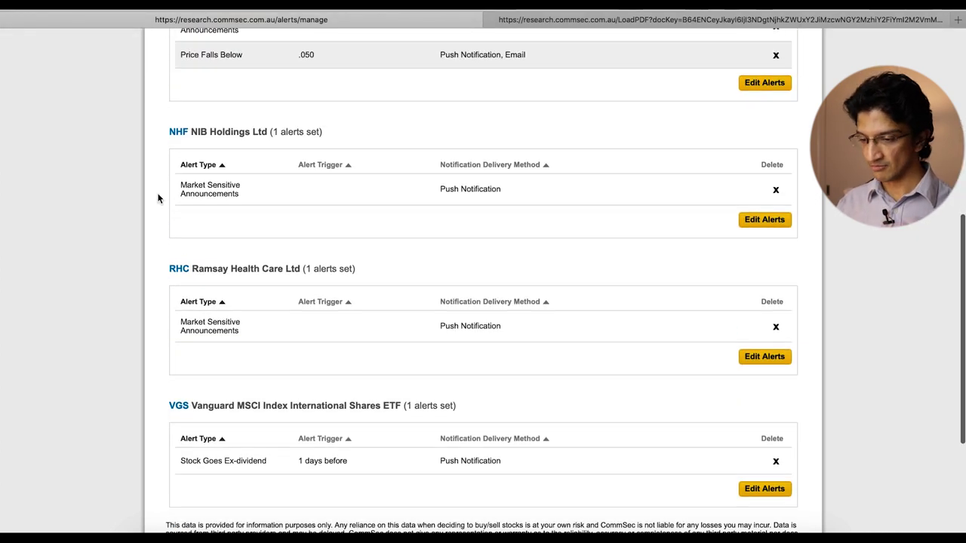
scroll(158, 198, up, 8)
scroll(158, 198, up, 4)
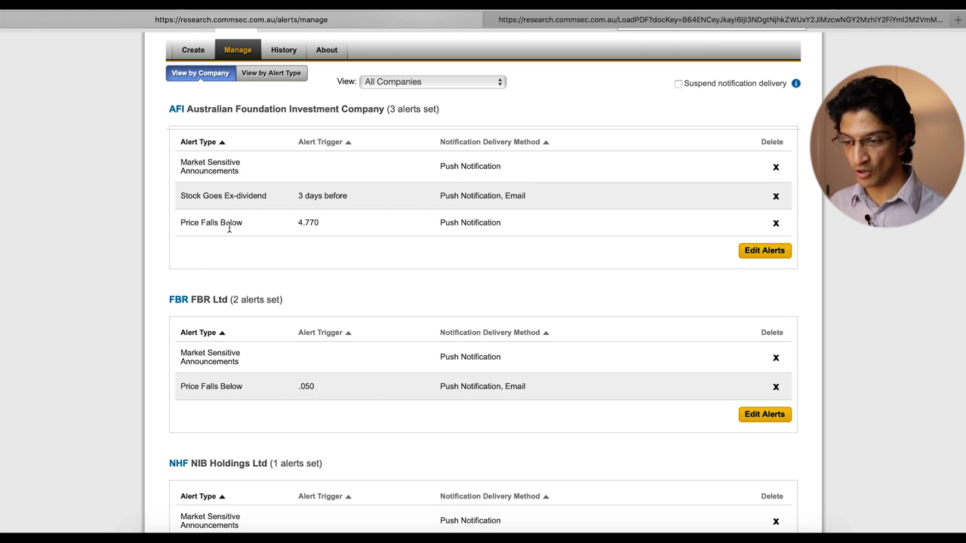
scroll(172, 225, up, 2)
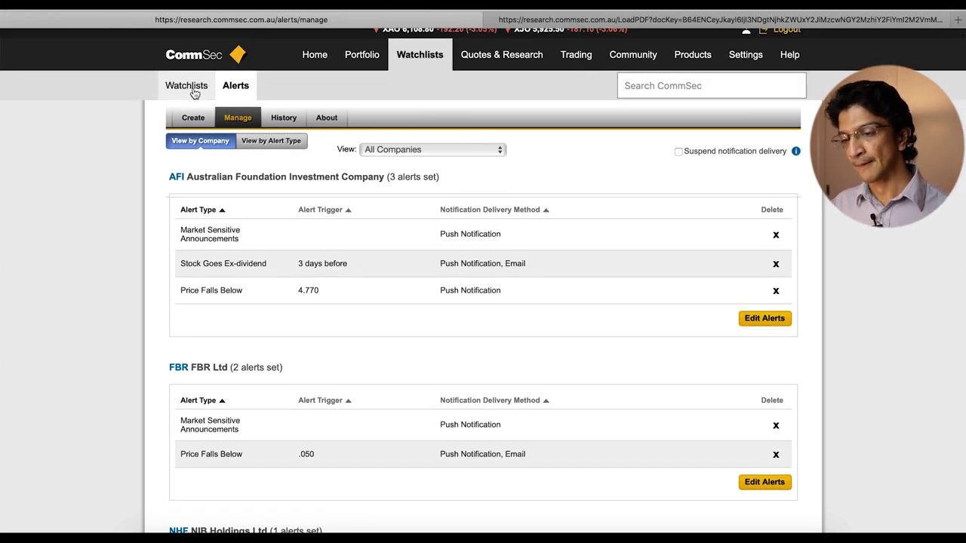
Start a new alert and choose Telstra Corporation Ltd (TLS) as its company
click(194, 121)
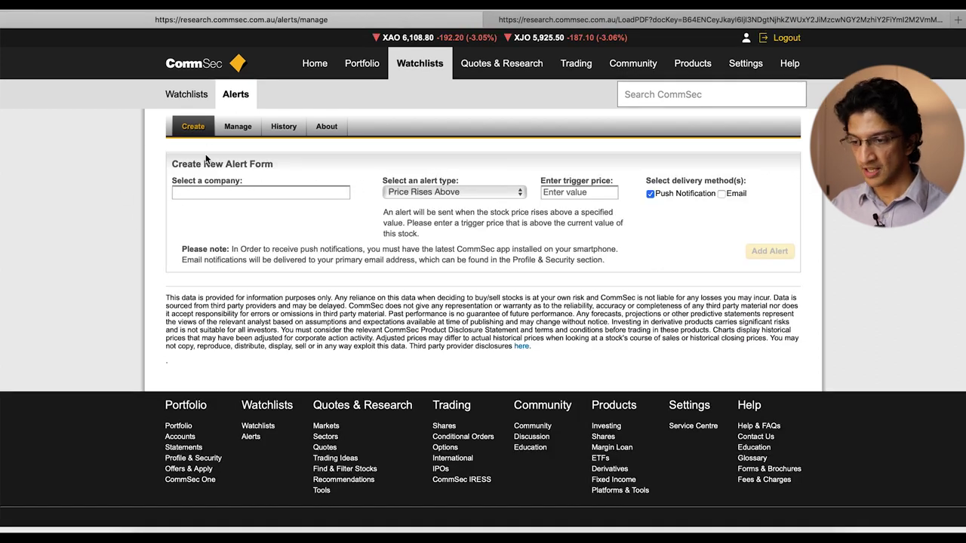
click(198, 192)
text(tls)
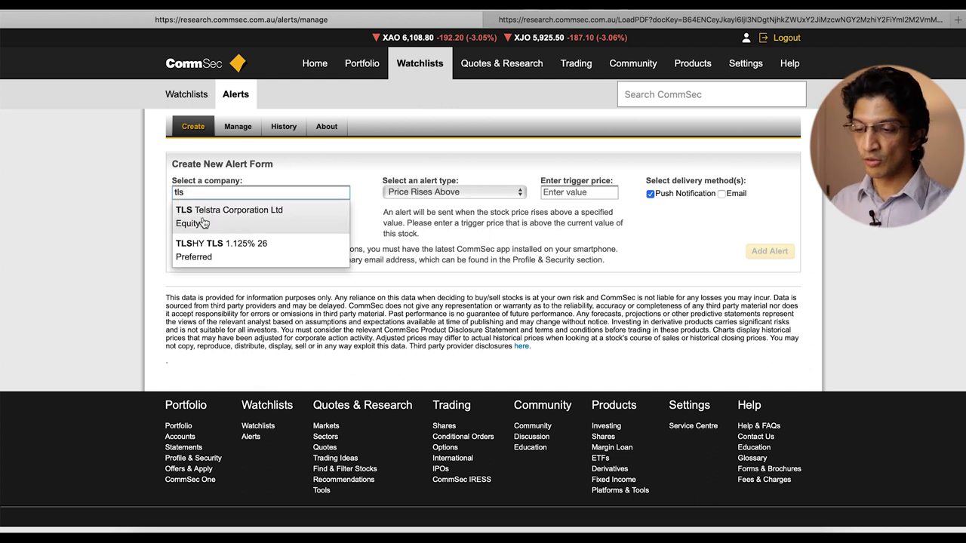
click(222, 226)
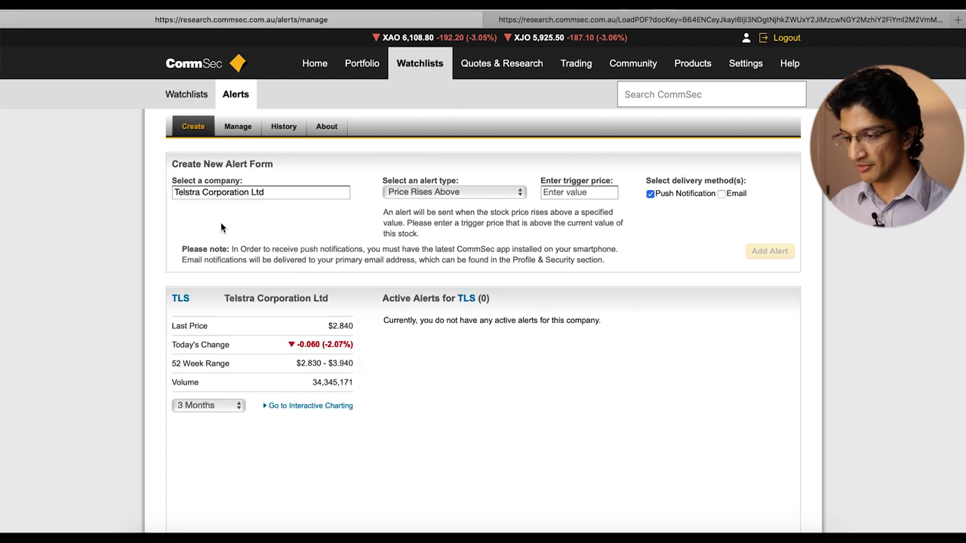
scroll(118, 261, down, 2)
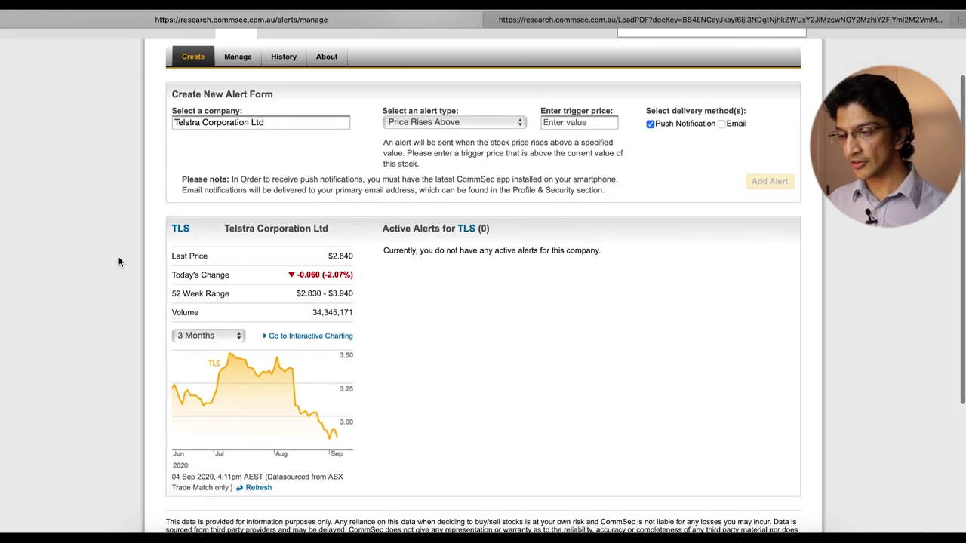
Review the available alert types and set the Telstra alert to Market Sensitive Announcements
click(445, 125)
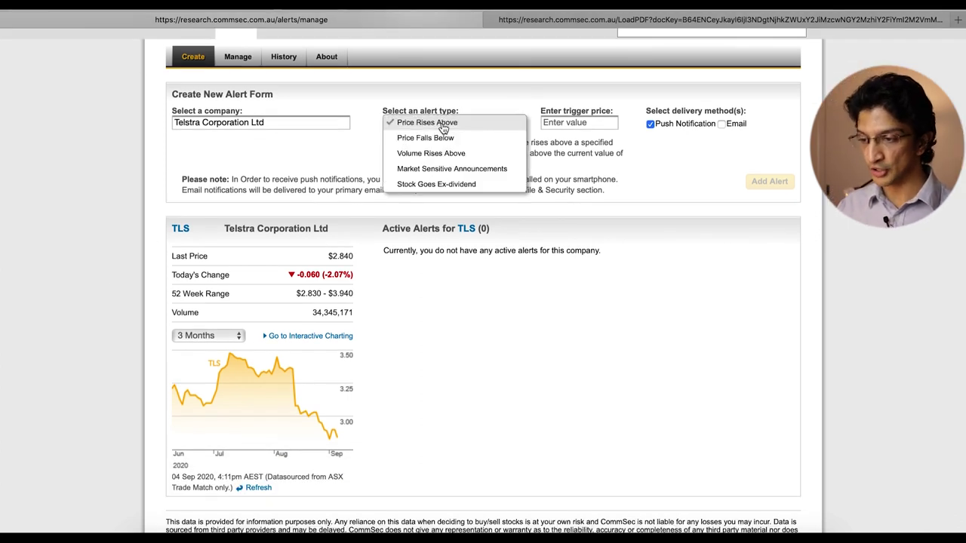
click(504, 125)
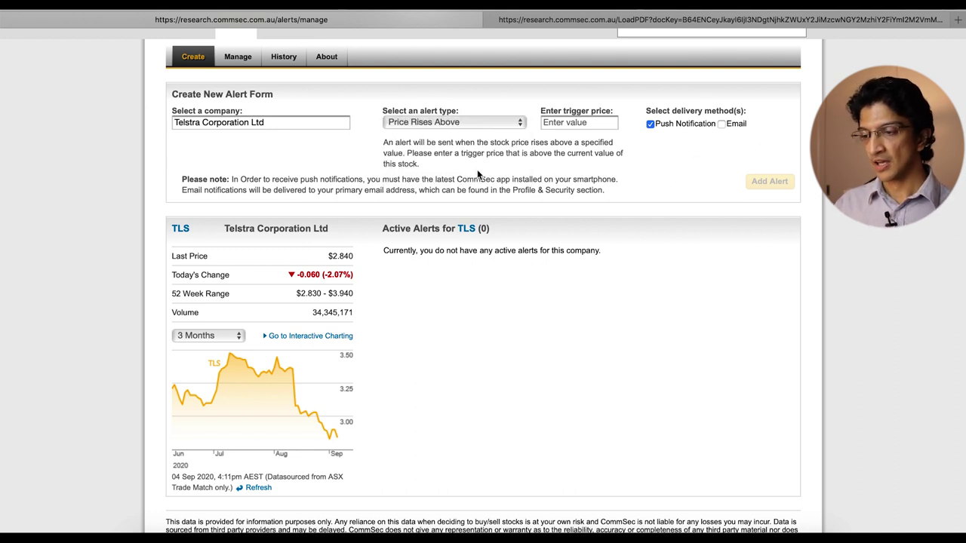
click(414, 128)
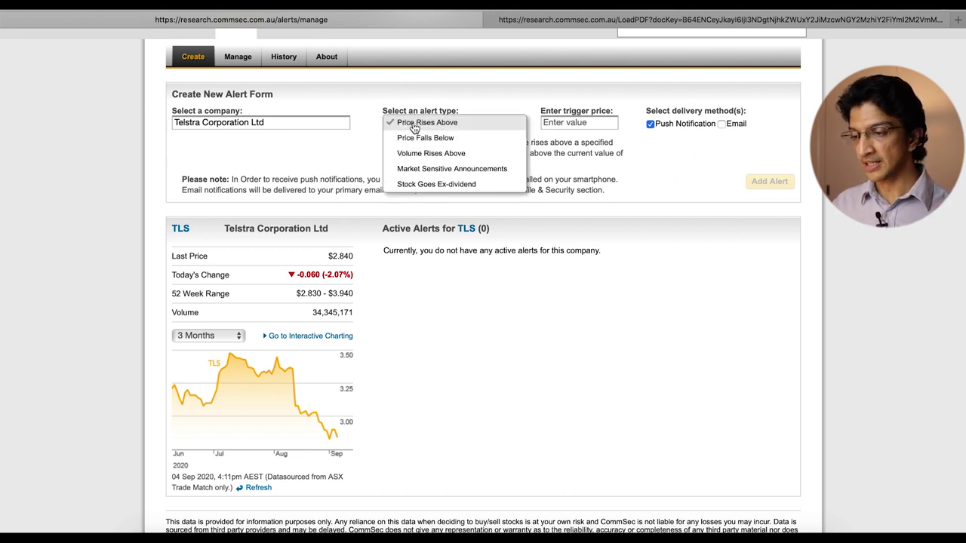
click(445, 173)
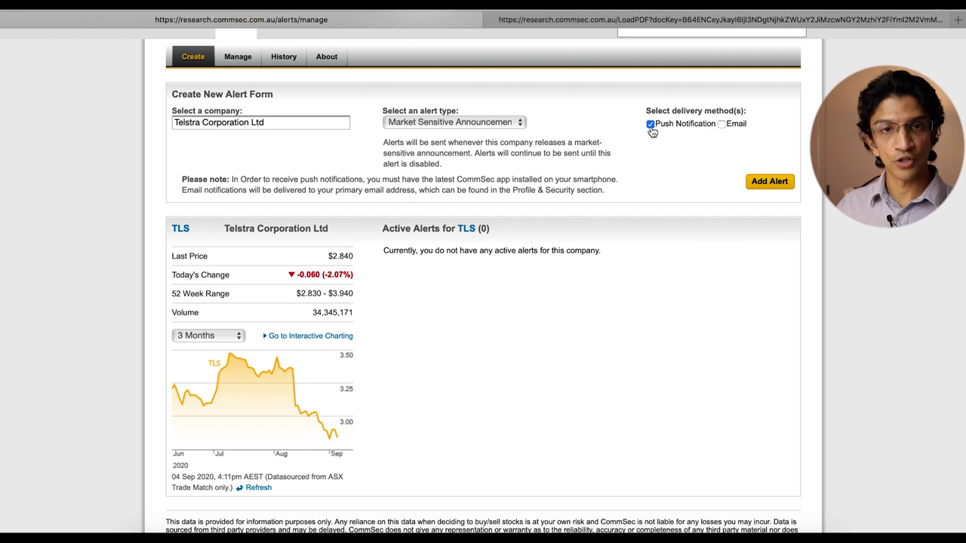
Change the Telstra alert type to Stock Goes Ex-dividend and review its day trigger options and description
click(472, 117)
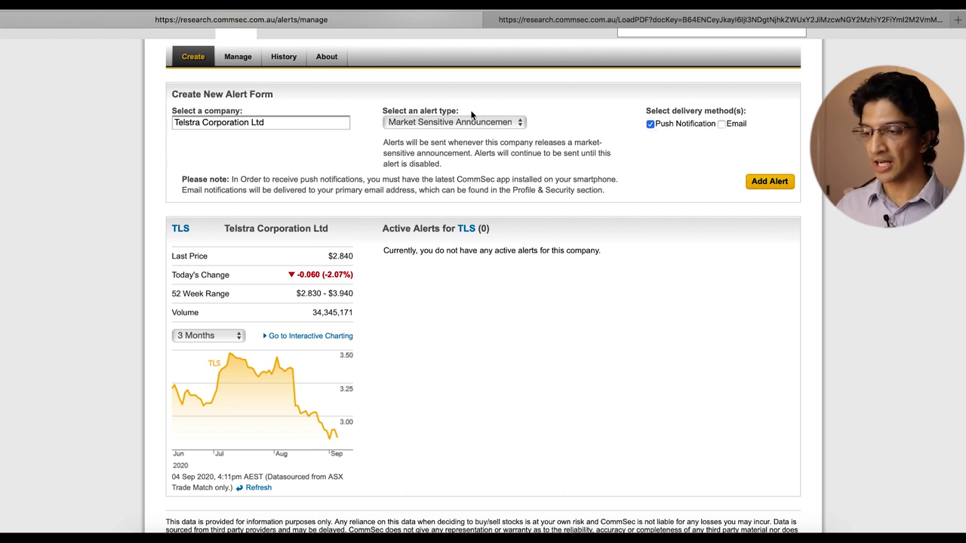
click(438, 136)
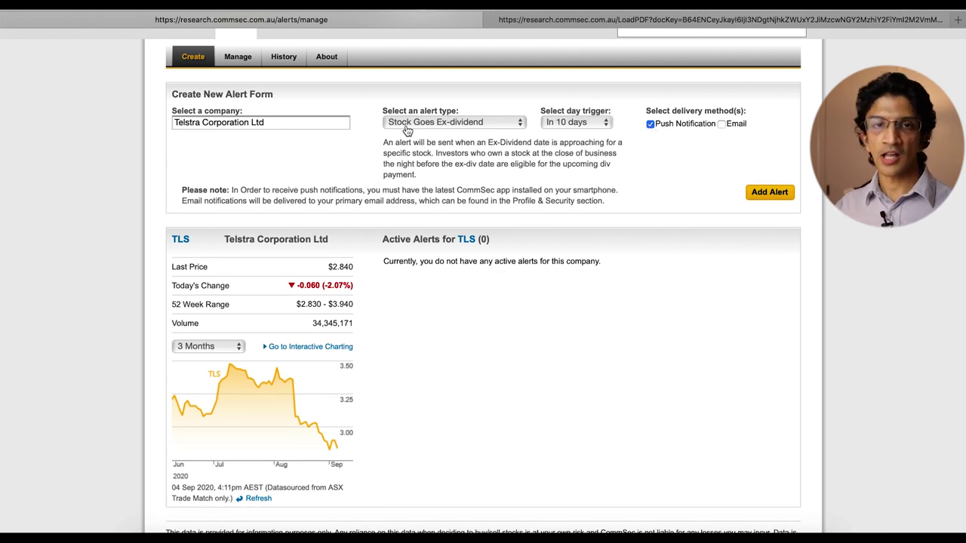
click(407, 131)
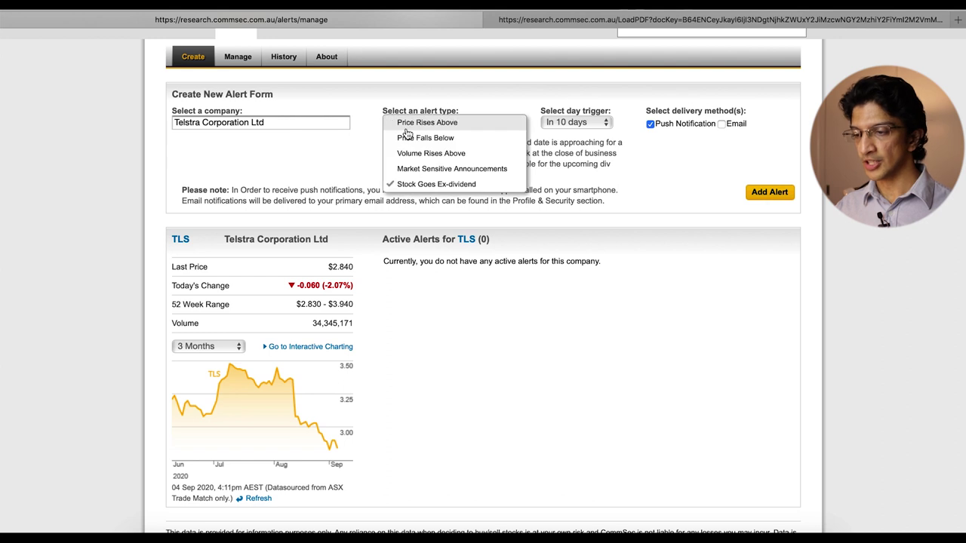
click(408, 188)
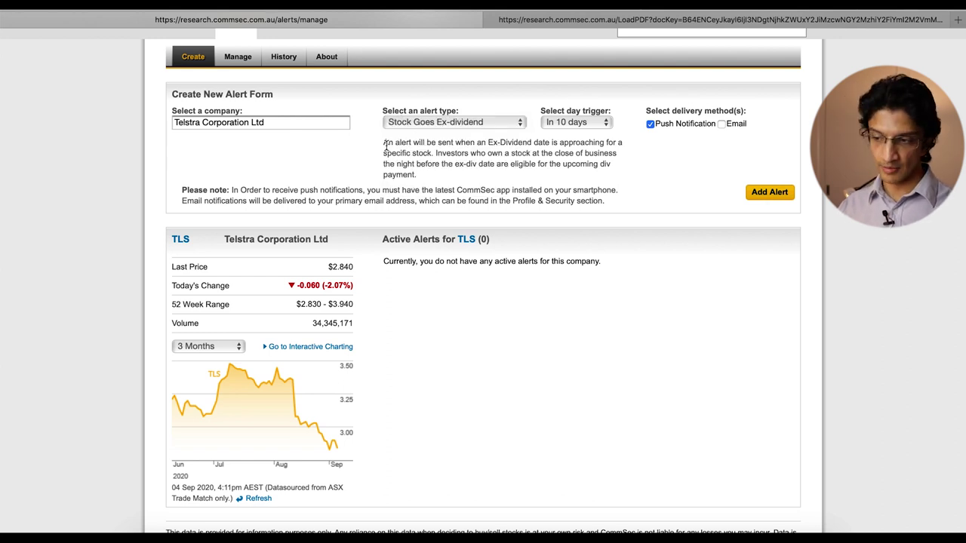
click(587, 126)
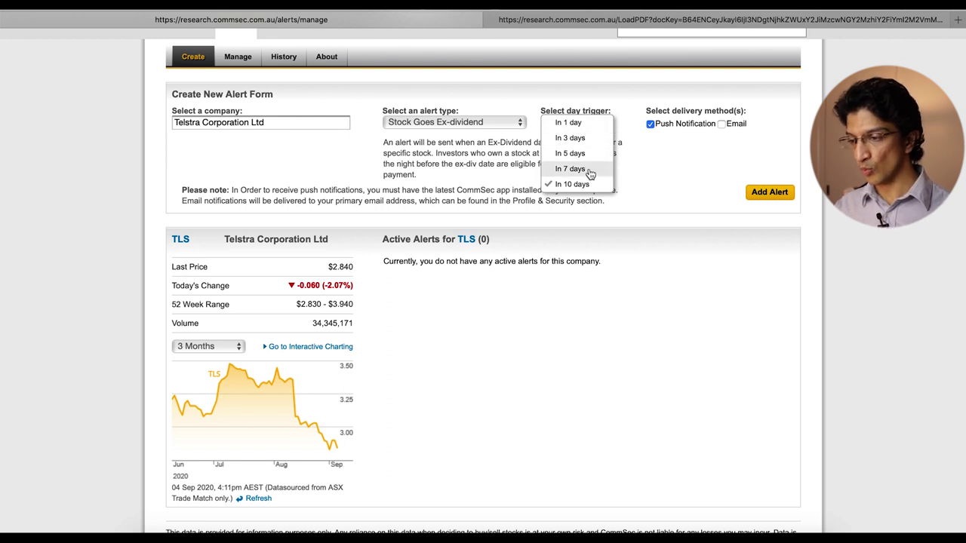
click(508, 139)
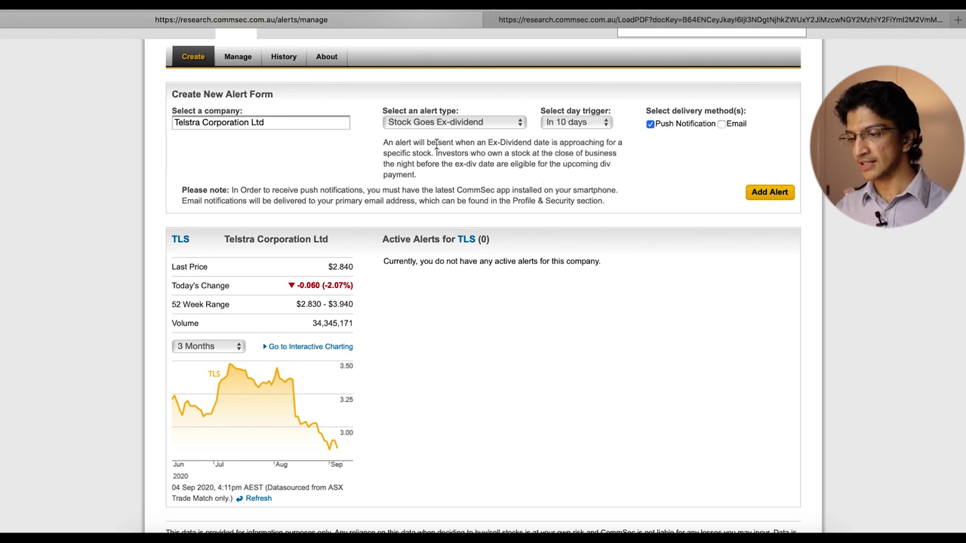
drag(436, 143, 502, 155)
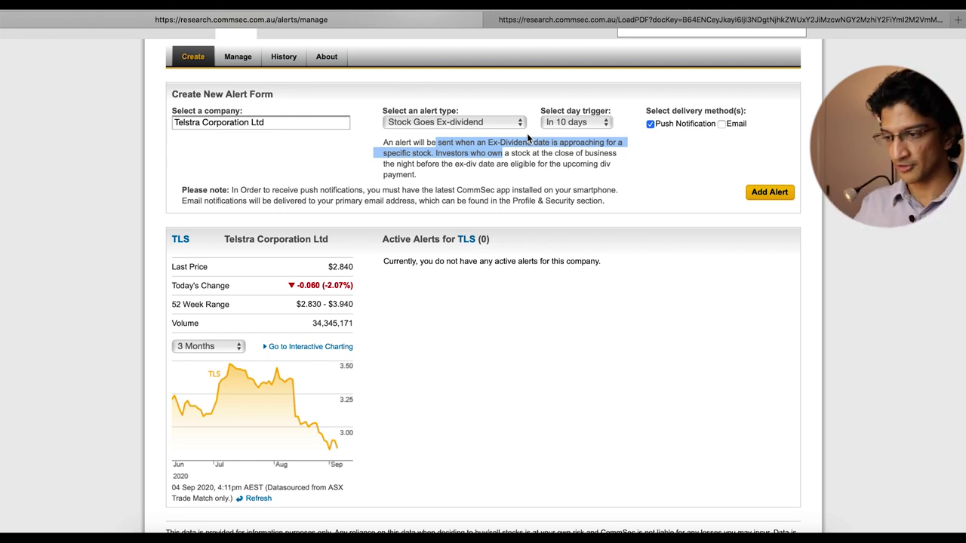
Set the Telstra alert type to Price Falls Below
click(492, 125)
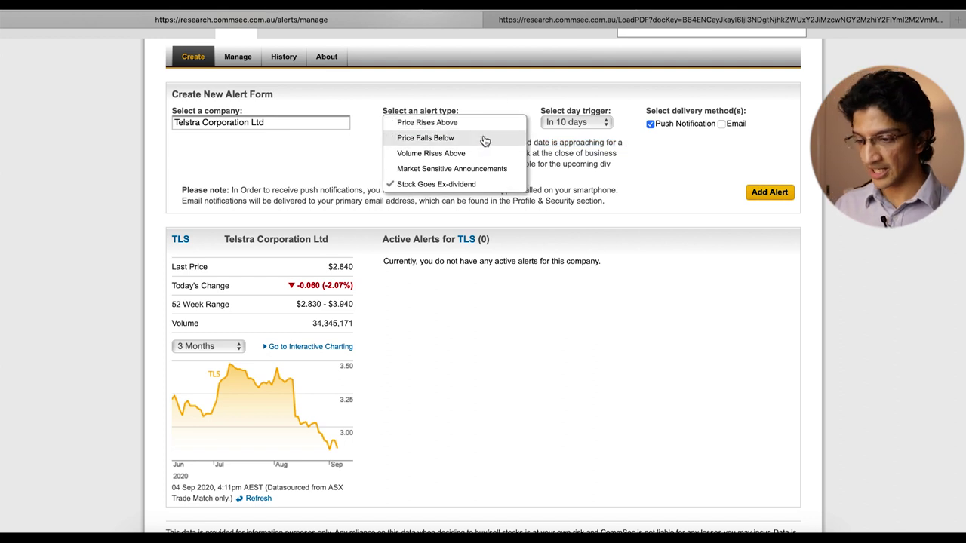
click(484, 139)
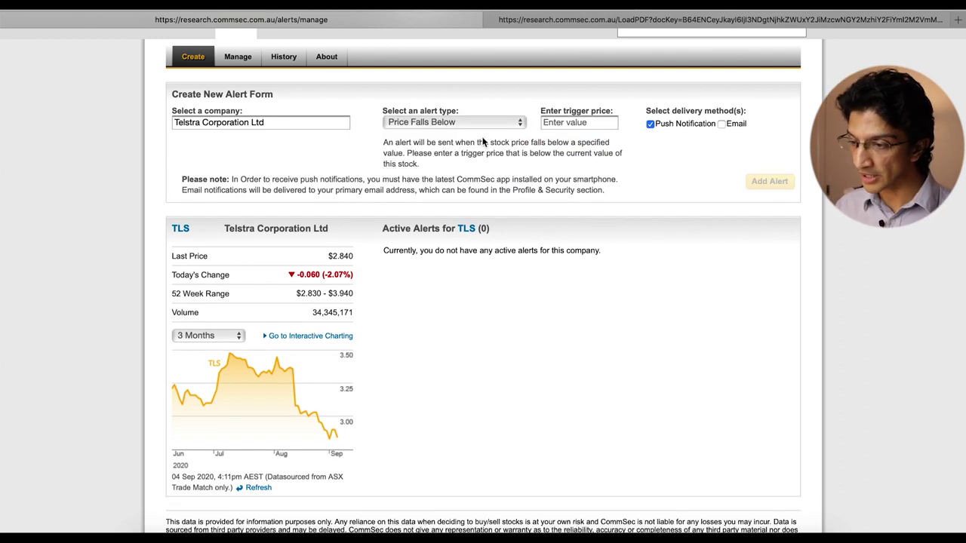
Set the trigger price of the Telstra Price Falls Below alert to 2.82
click(568, 124)
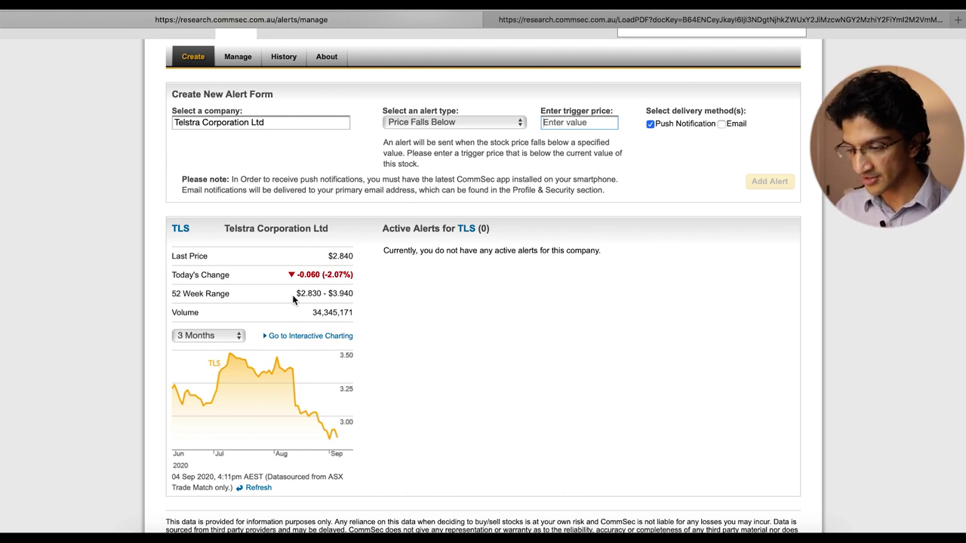
drag(299, 295, 323, 294)
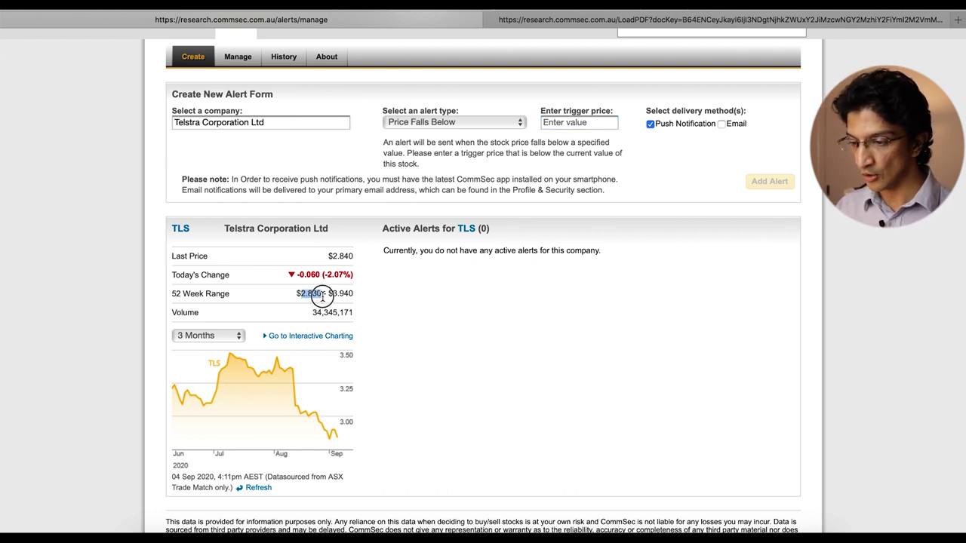
click(574, 127)
text(2.)
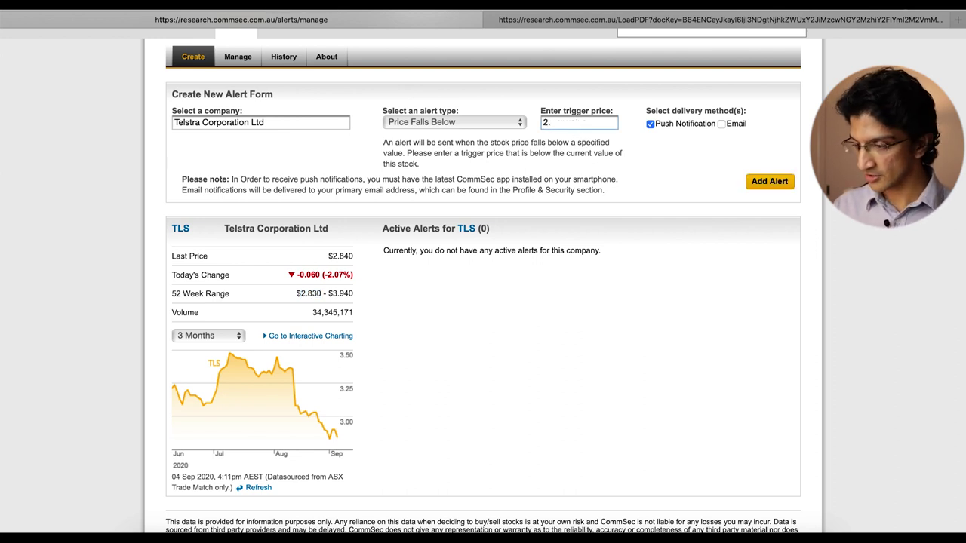
text(82)
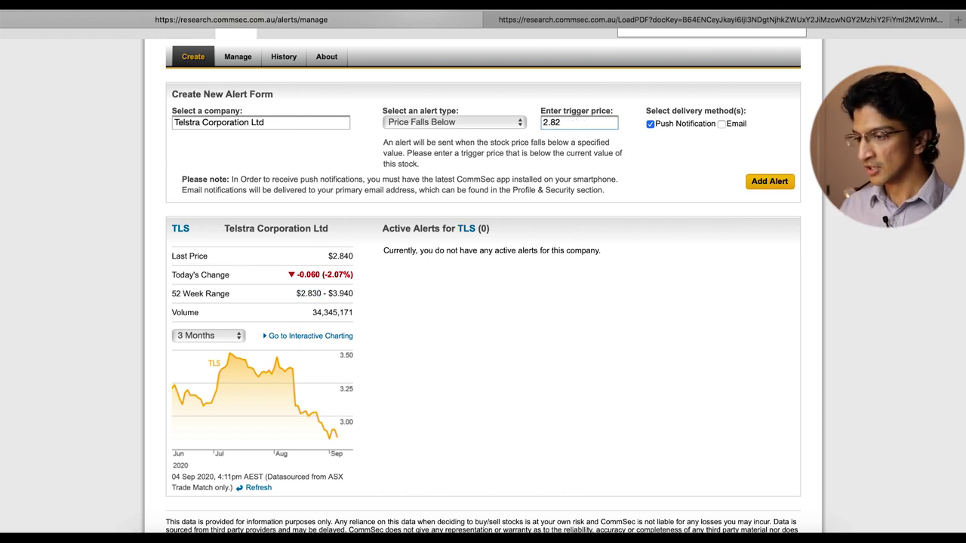
Enable email delivery alongside push notifications for the Telstra alert and add it to the active alerts
click(721, 125)
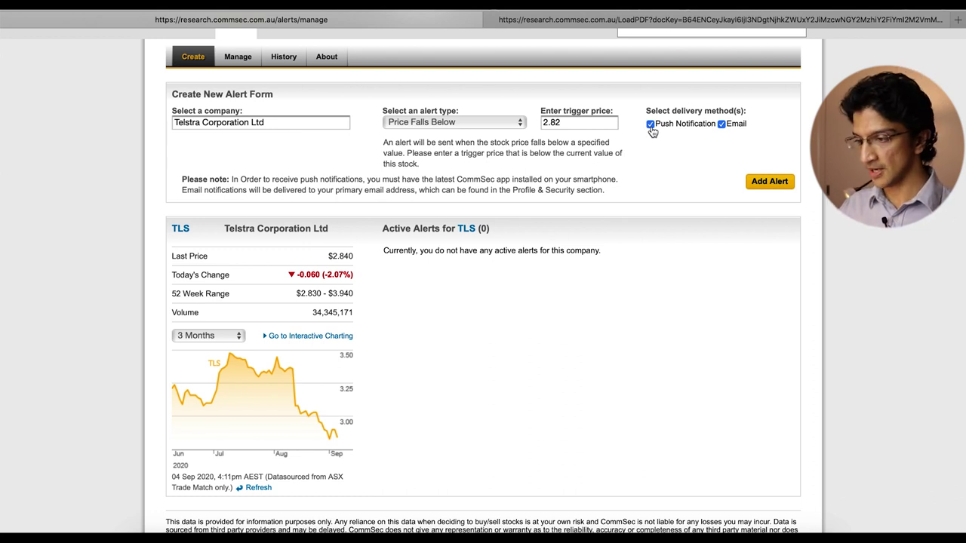
click(768, 183)
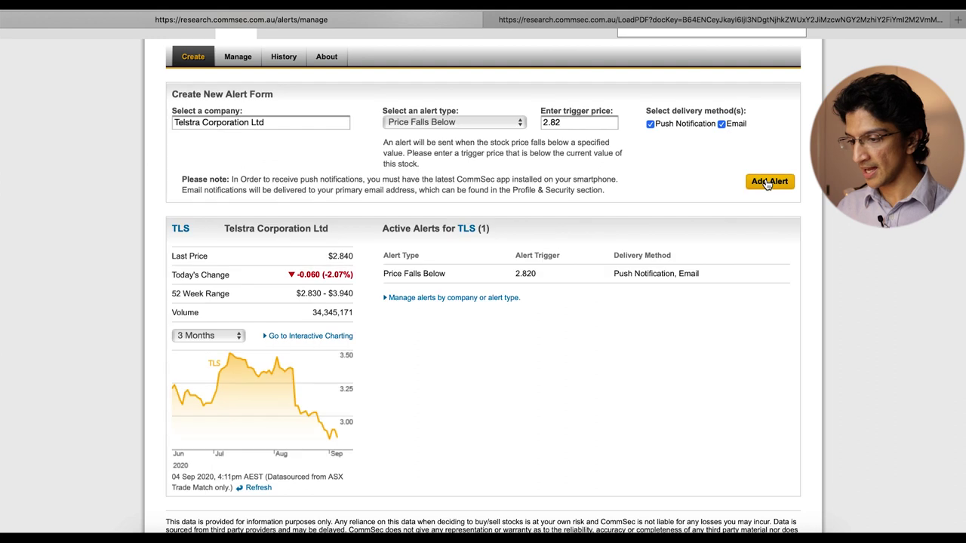
mouse_move(465, 233)
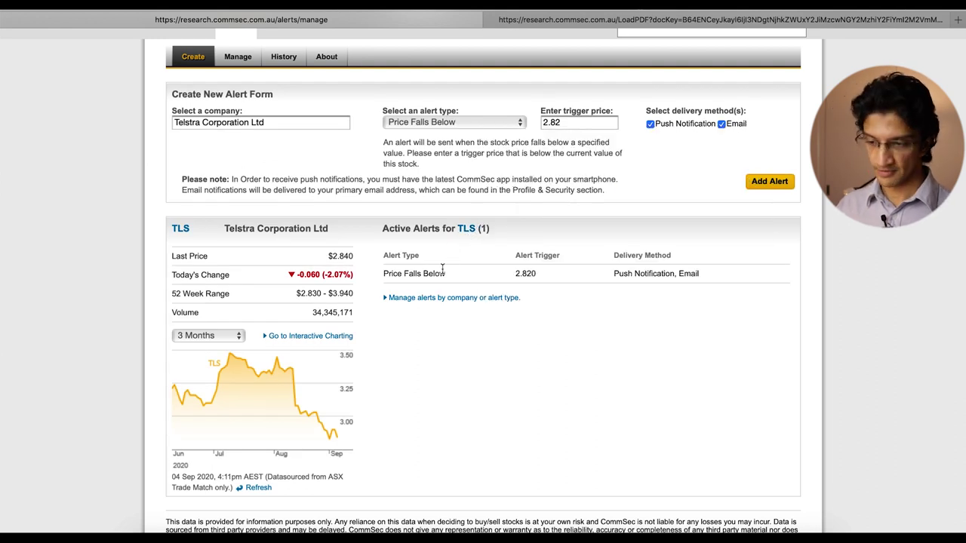
Open the alert management page and review the alerts set for each company
scroll(443, 270, up, 2)
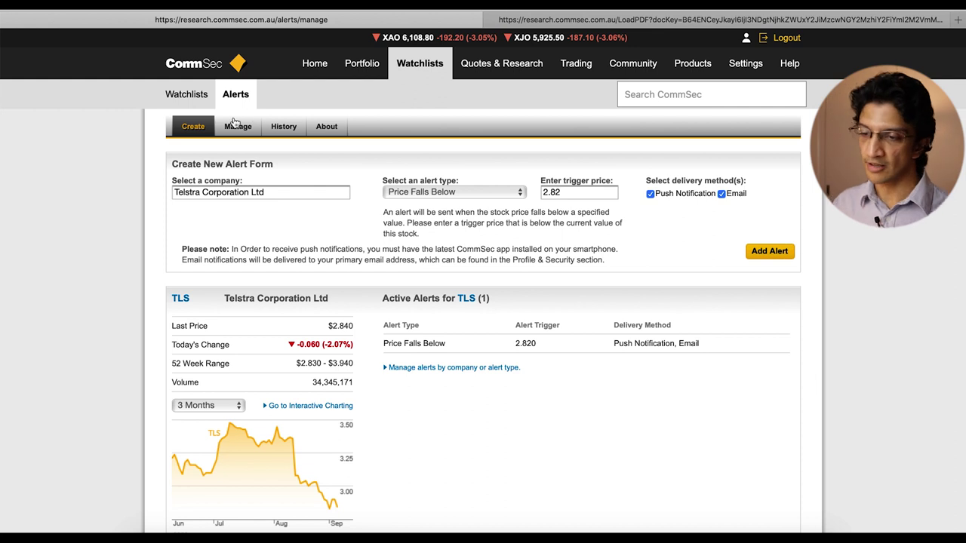
click(237, 126)
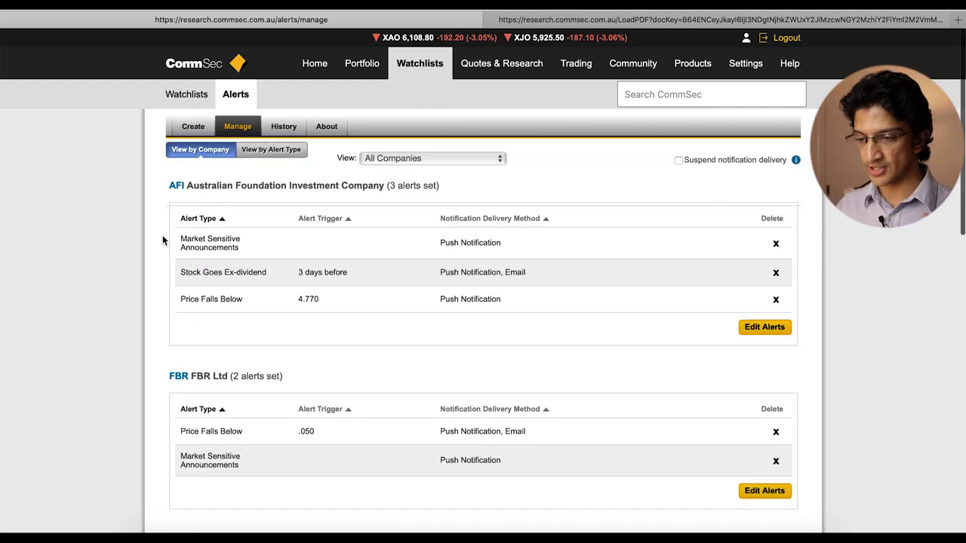
scroll(162, 240, down, 10)
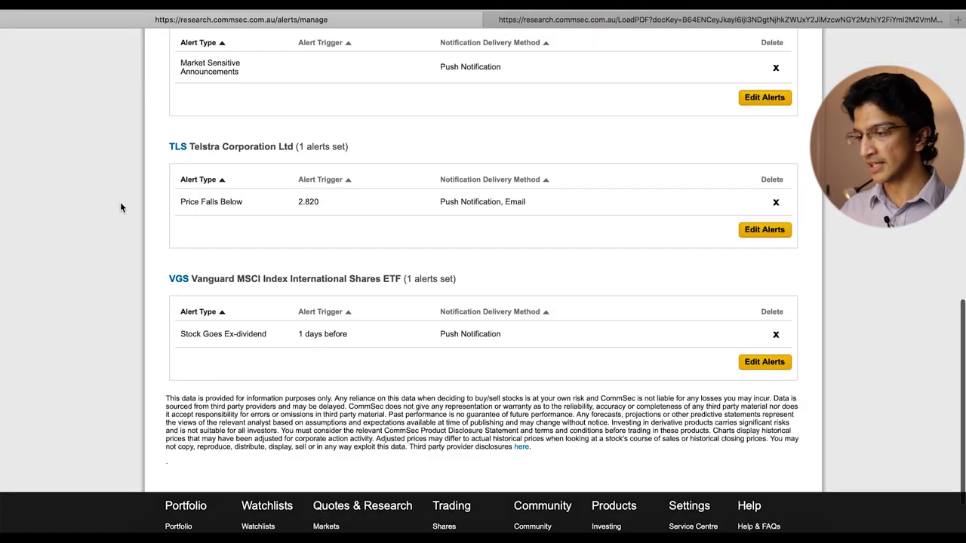
scroll(193, 185, up, 10)
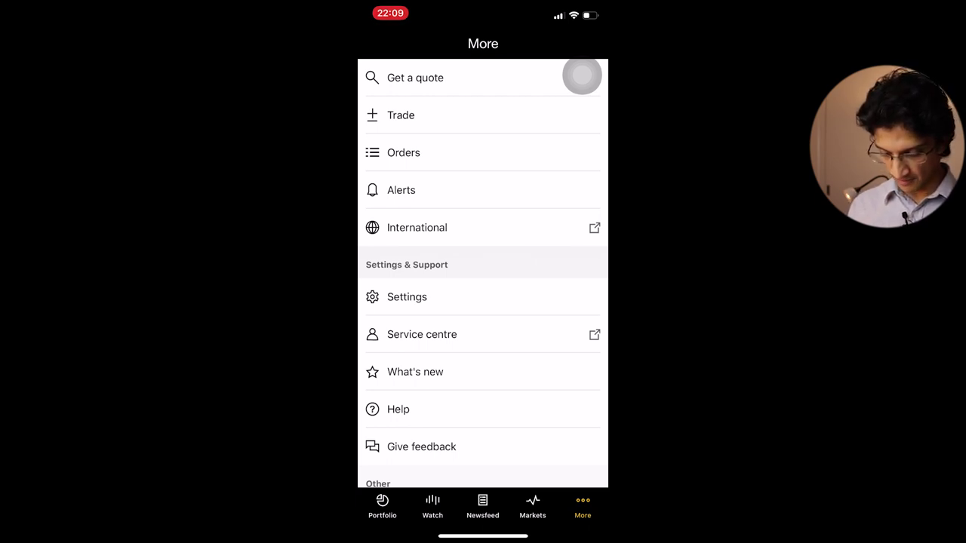
Switch to the CommSec mobile app, open its alerts and start a new alert for the ANZ stock
click(400, 190)
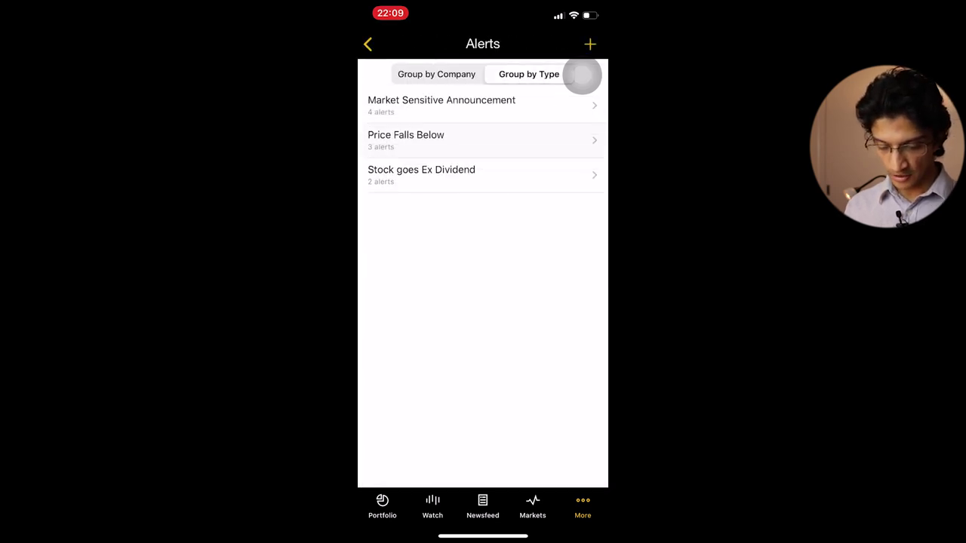
click(590, 44)
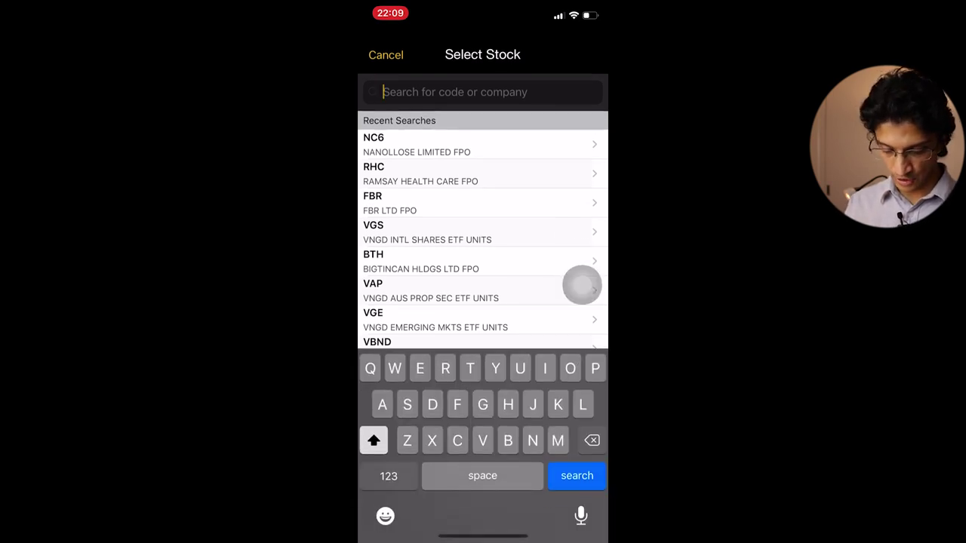
text(Anz)
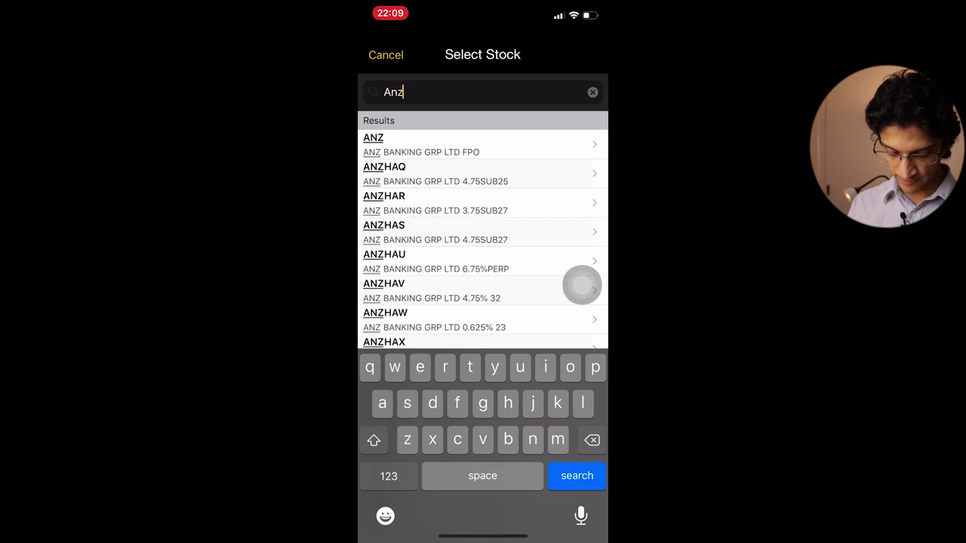
click(422, 144)
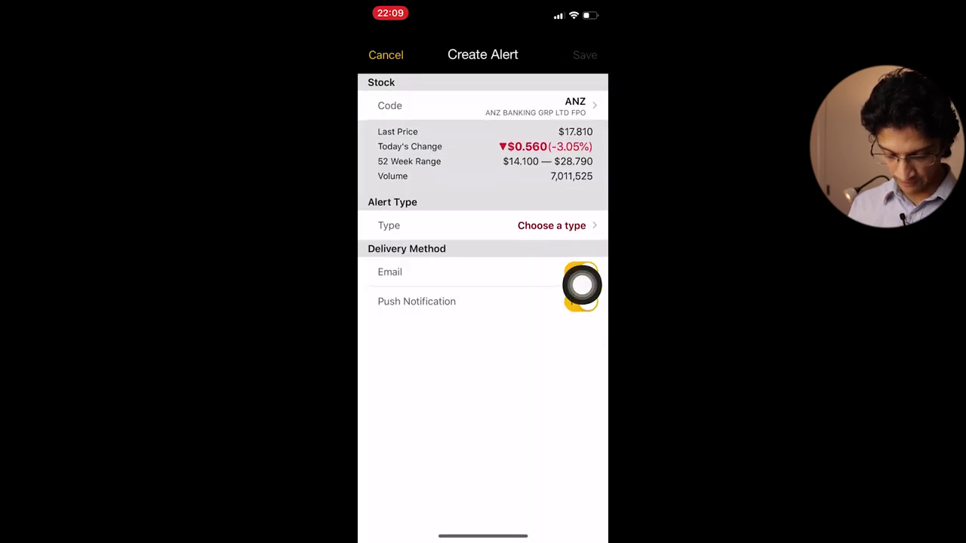
Review the alert types offered for the ANZ stock and cancel the new alert
click(552, 226)
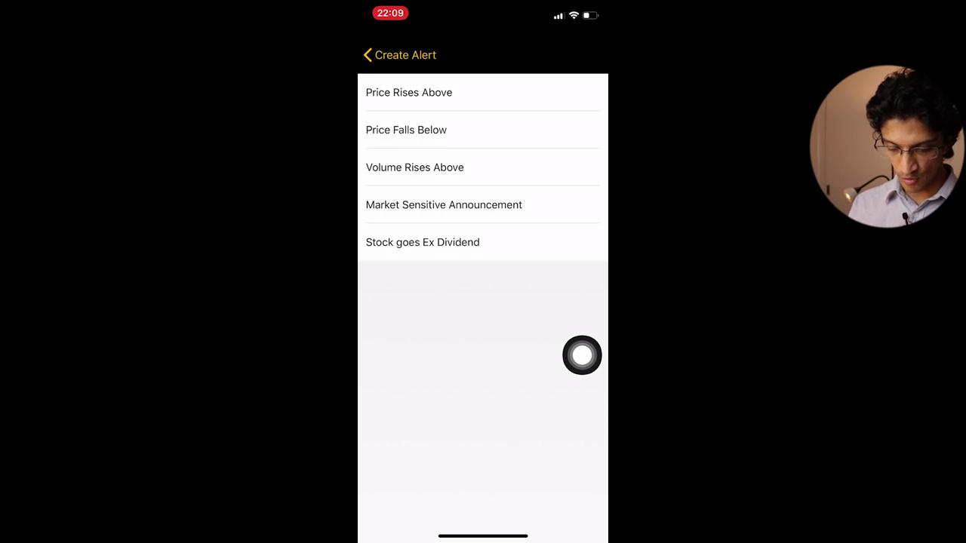
click(400, 54)
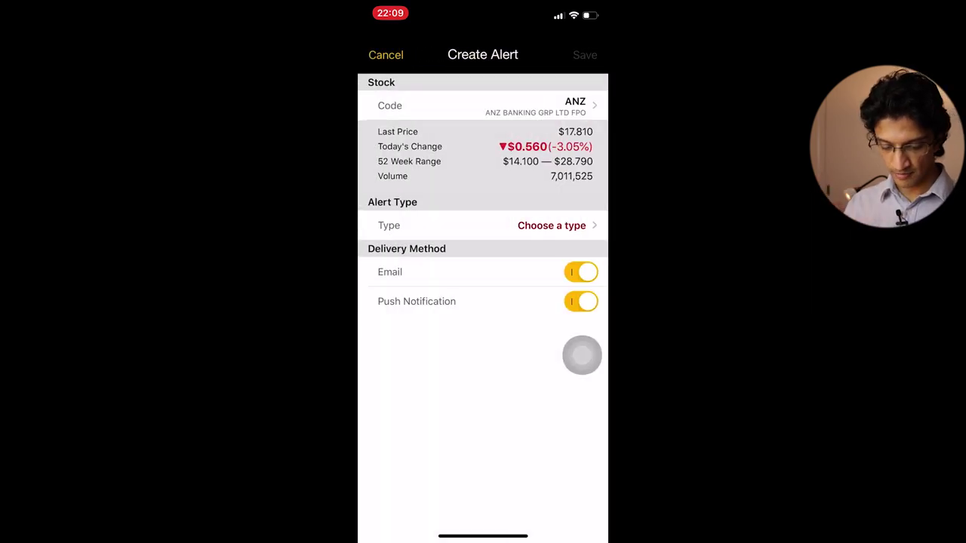
click(385, 54)
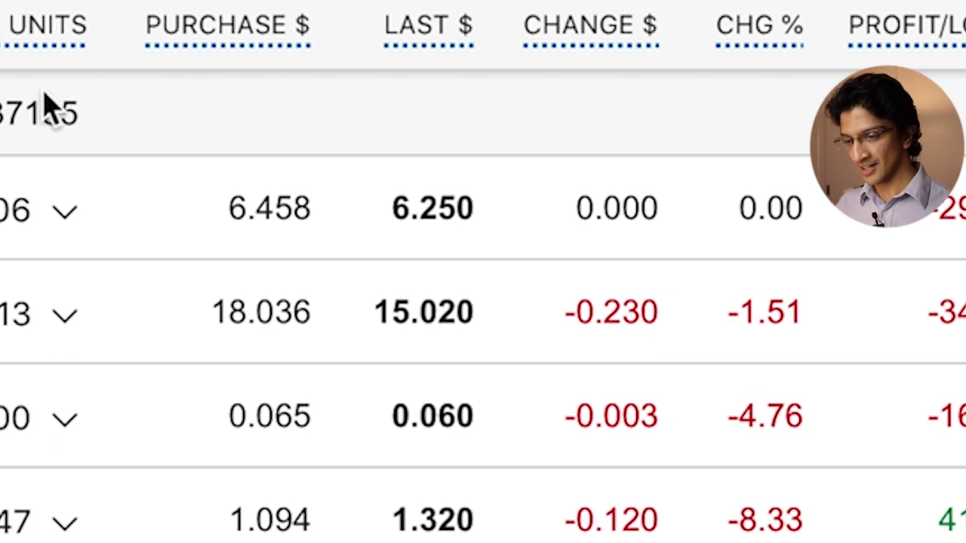
mouse_move(209, 60)
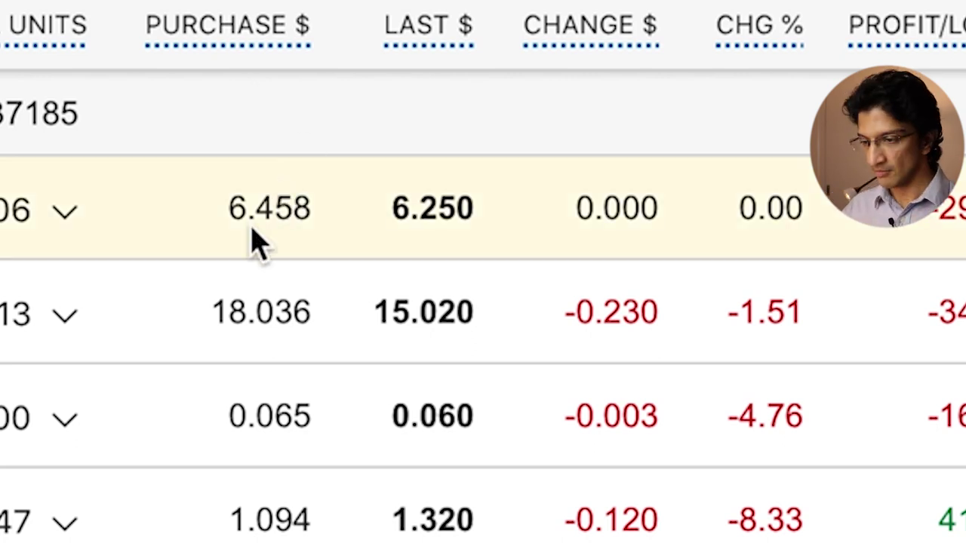
mouse_move(213, 31)
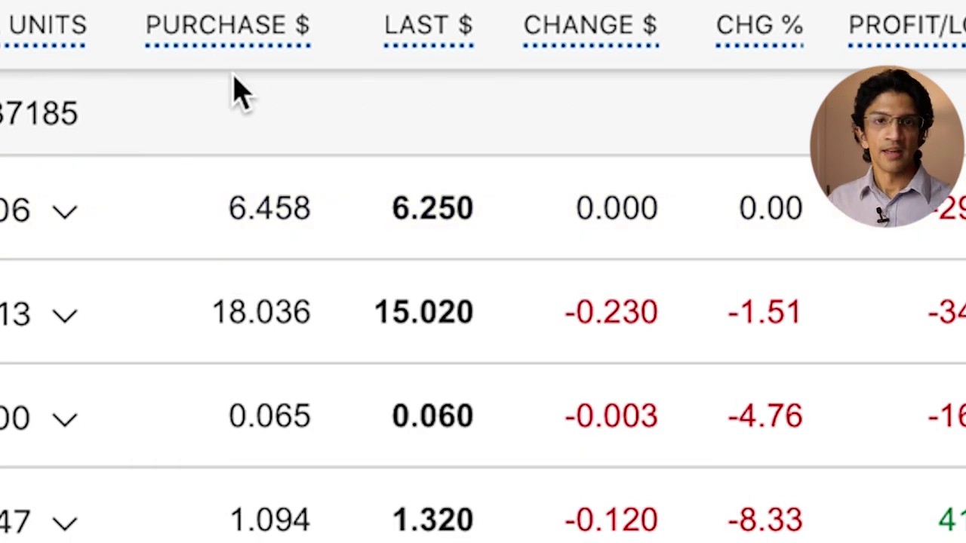
mouse_move(249, 34)
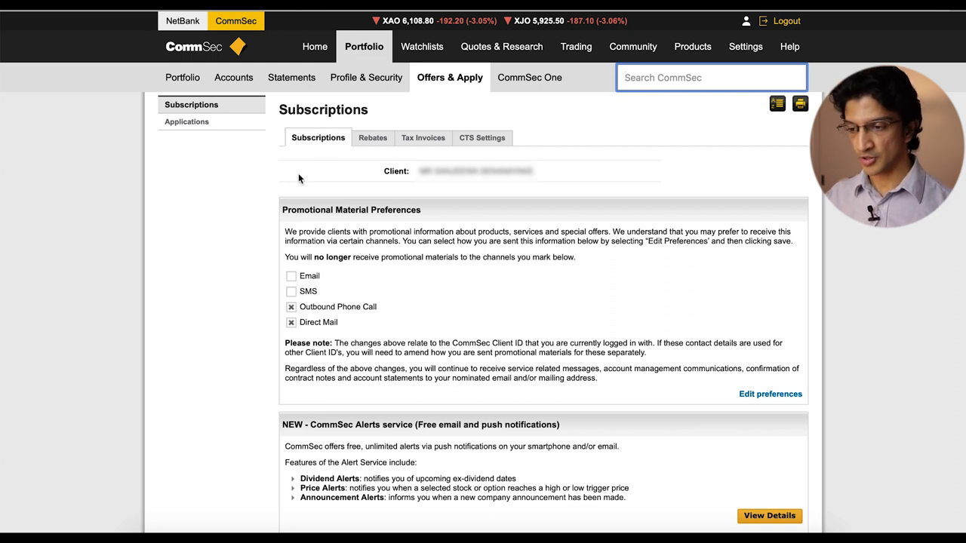
Review the promotional preferences and the alerts, conditional orders, IPO, research newsletter and after-market notification services on the Subscriptions page
scroll(254, 302, down, 1)
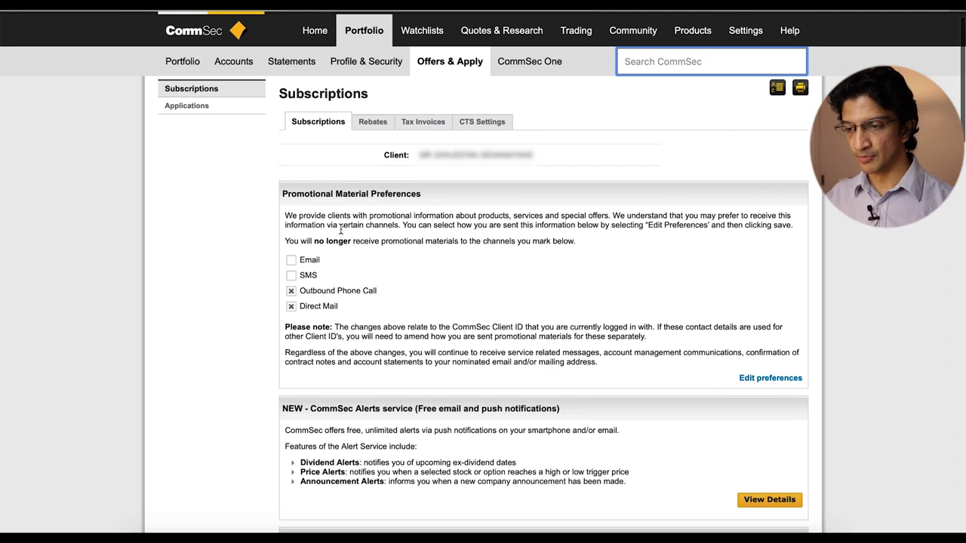
scroll(341, 230, down, 1)
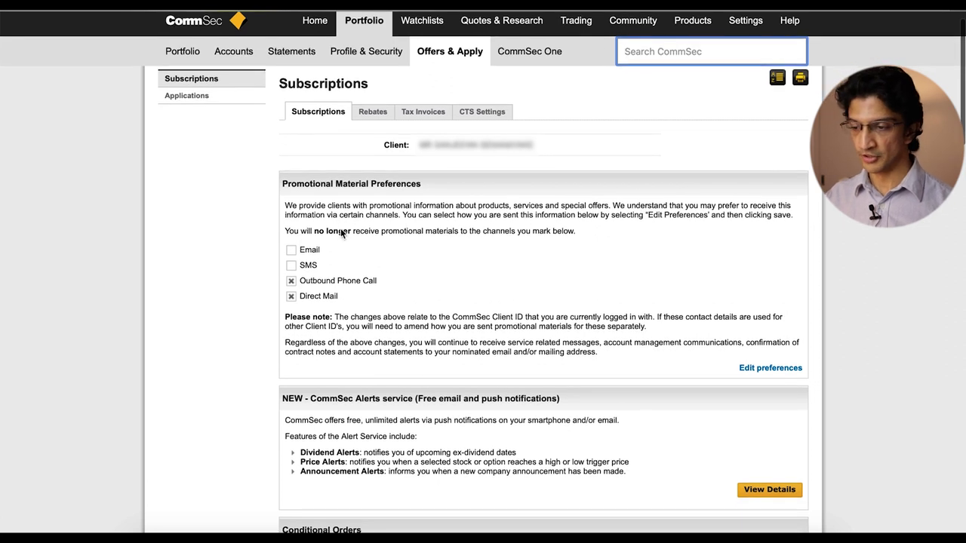
scroll(341, 232, down, 5)
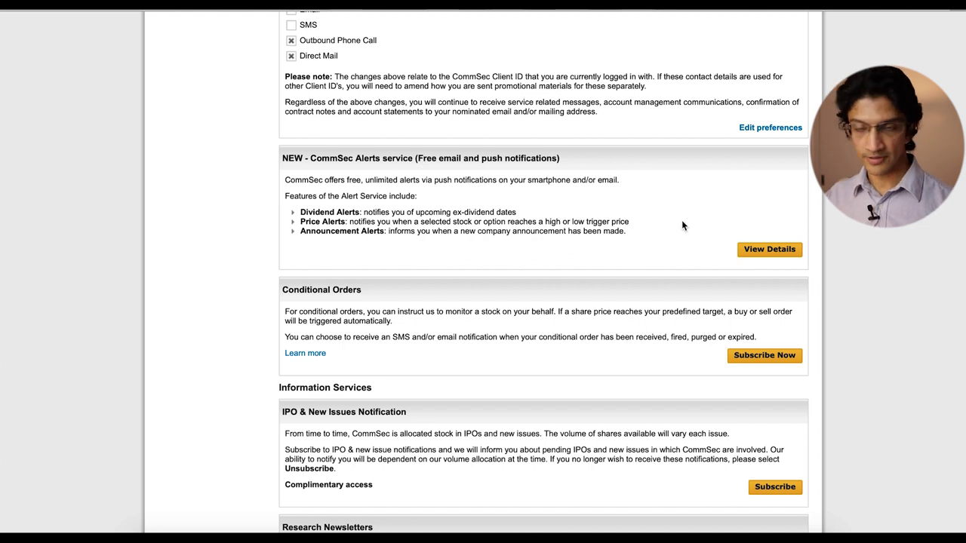
scroll(681, 225, down, 5)
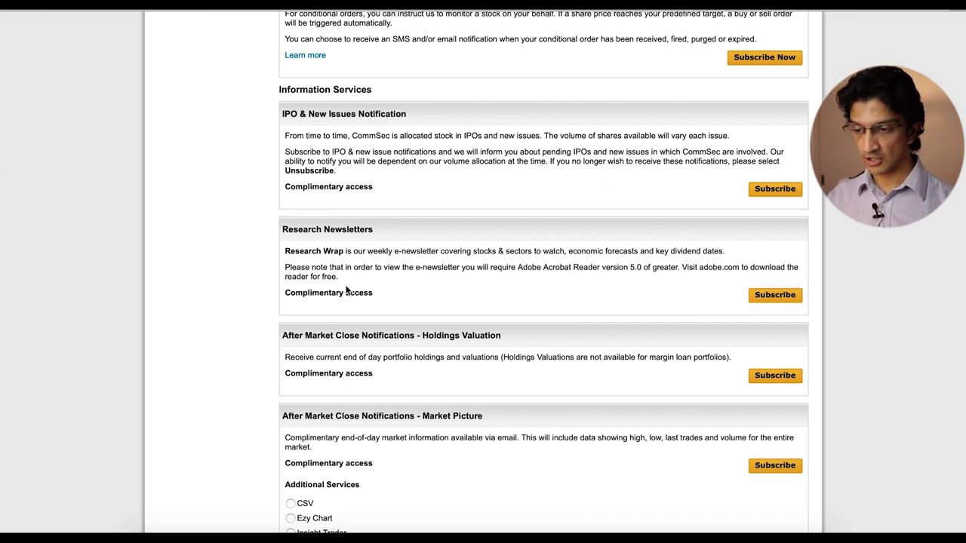
scroll(332, 332, down, 1)
scroll(332, 330, down, 1)
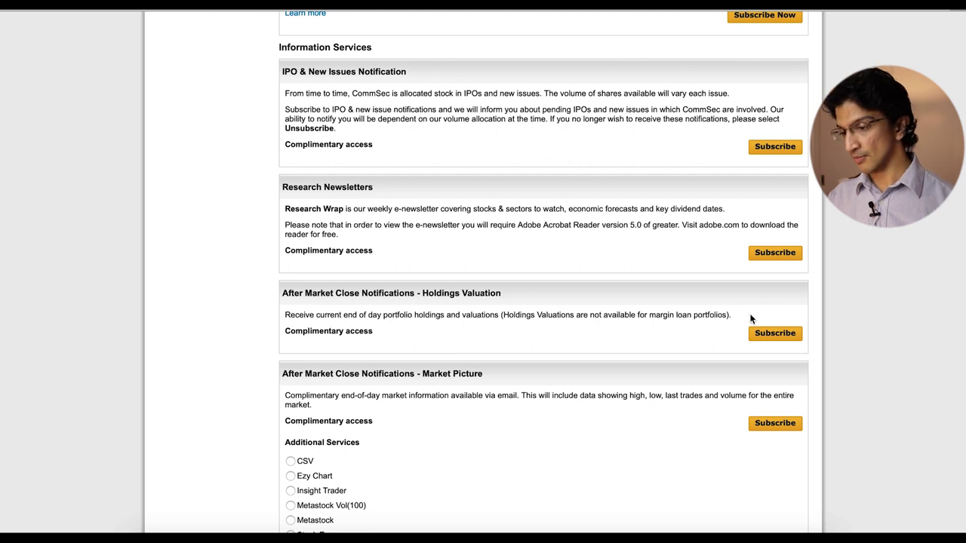
scroll(515, 161, down, 1)
scroll(515, 160, down, 4)
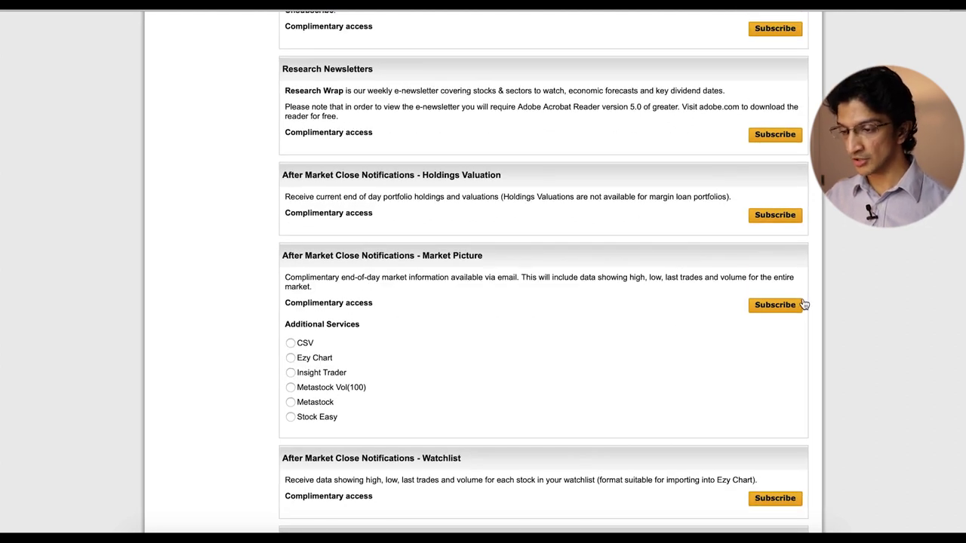
Examine the features and monthly costs of the CommSecIRESS and Morningstar Premium Research subscriptions
scroll(558, 271, down, 5)
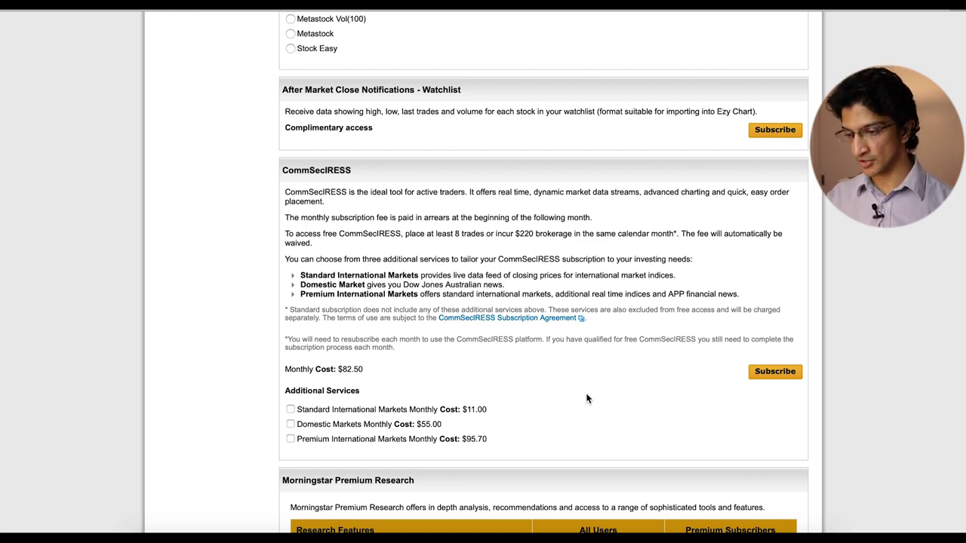
scroll(587, 399, down, 2)
scroll(587, 398, up, 4)
scroll(587, 399, down, 10)
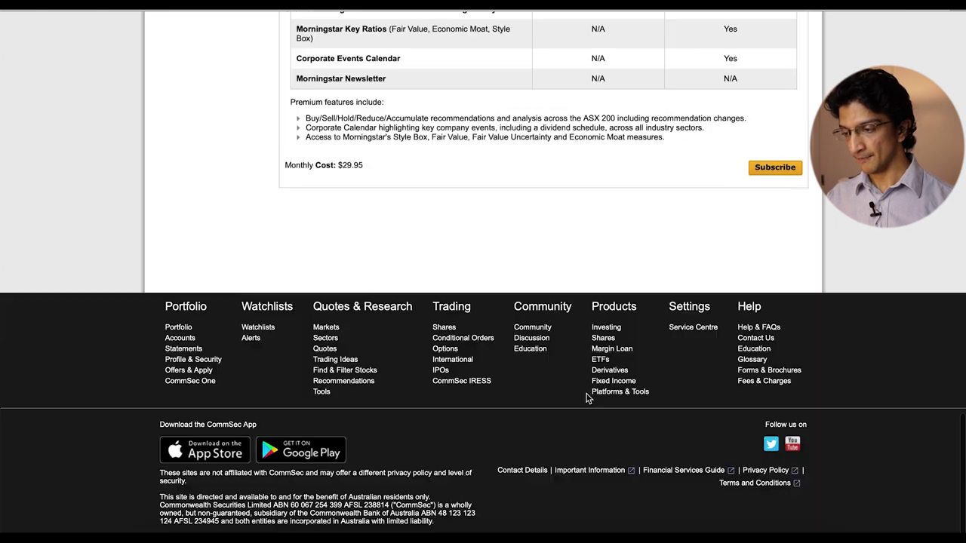
scroll(587, 398, up, 3)
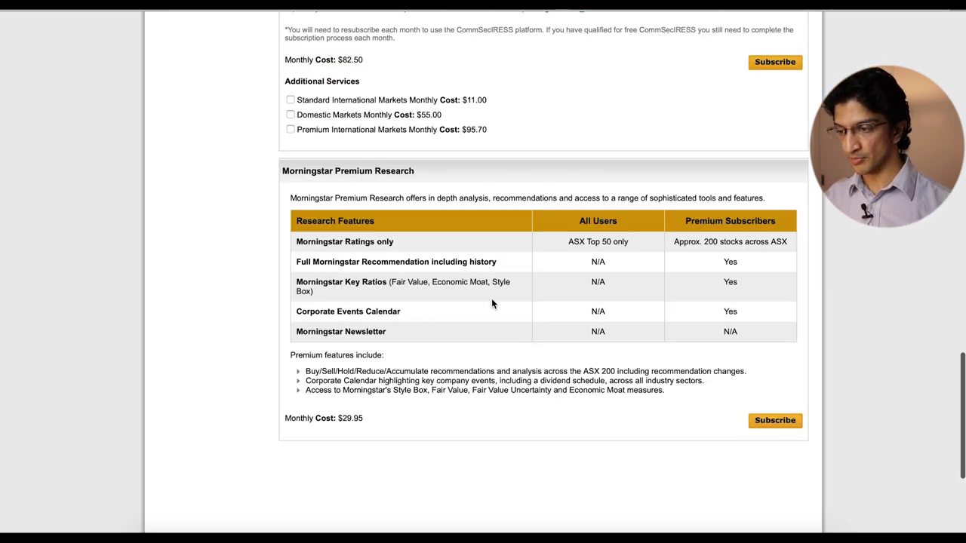
scroll(492, 303, up, 7)
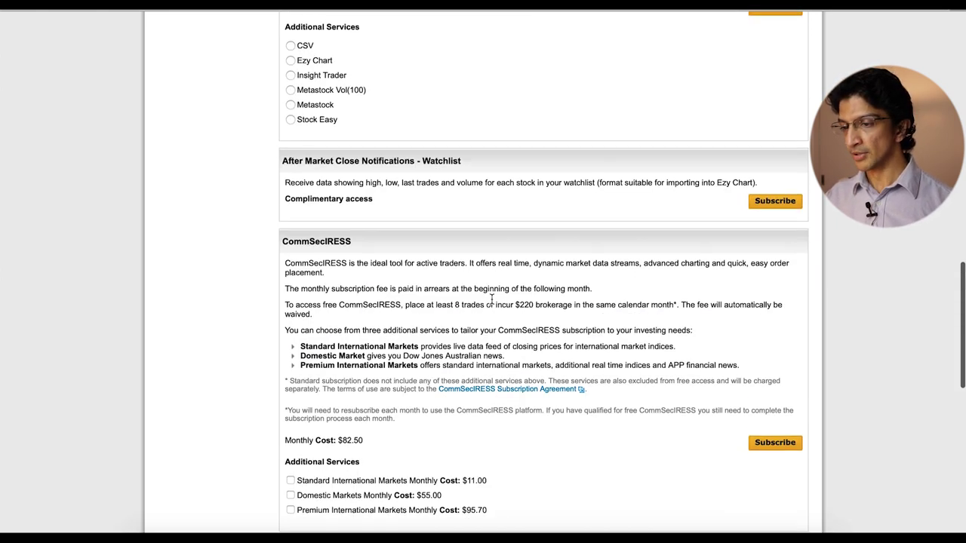